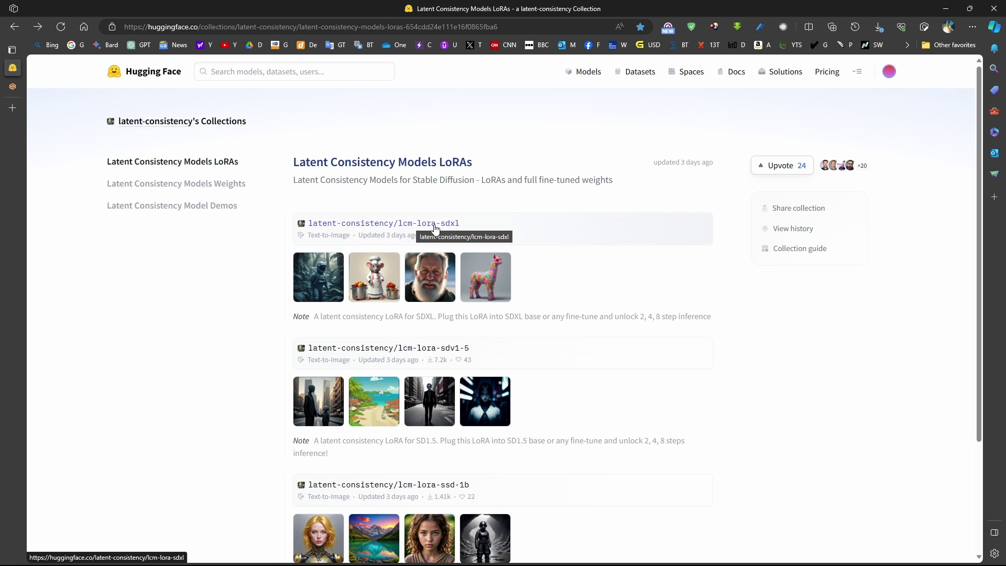
Open lcm-lora-sdv1-5's file list and download pytorch_lora_weights.safetensors.
left_click(446, 352)
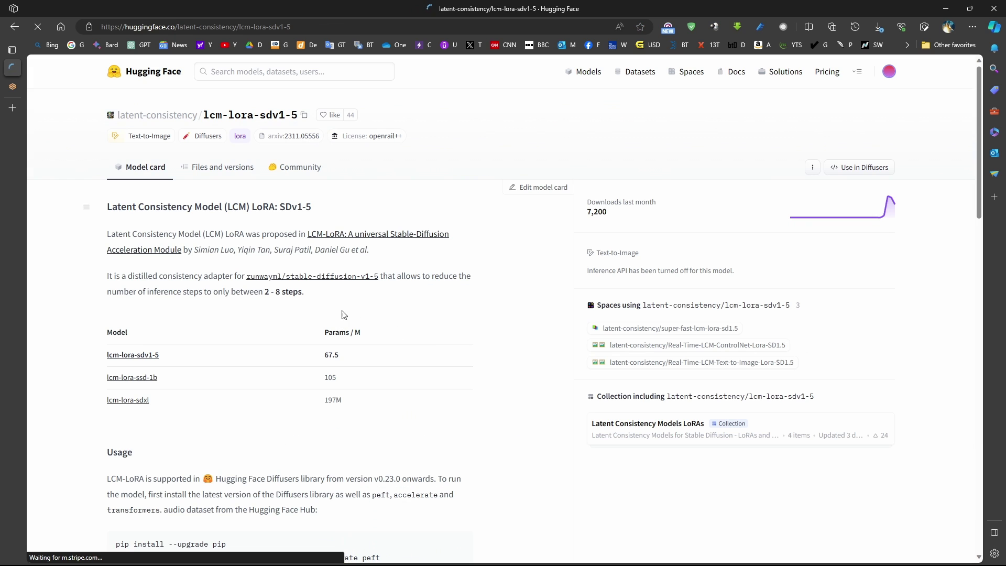
left_click(226, 169)
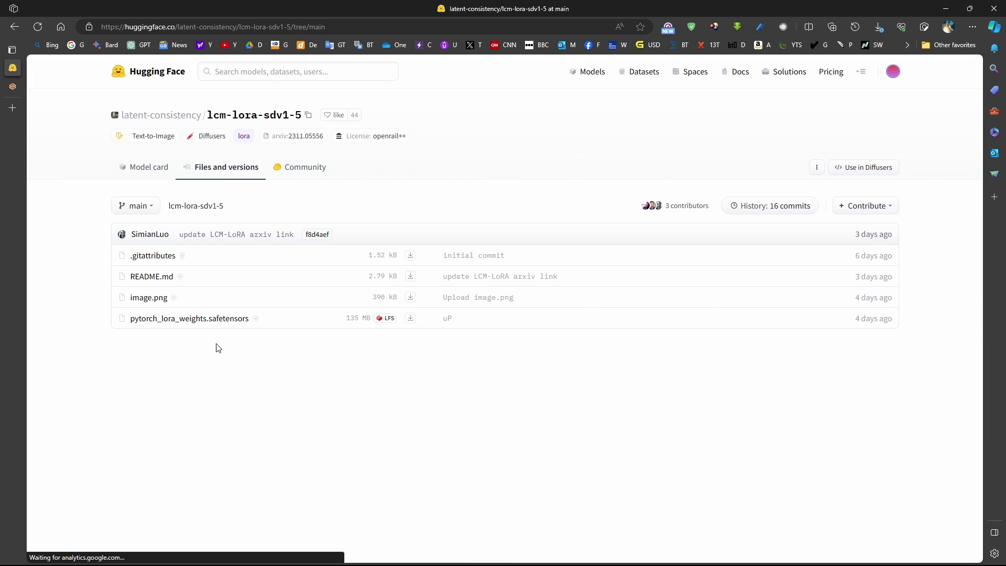
double_click(411, 320)
Save the SD1.5 LoRA weights into models\Lora as LCM_SD15.safetensors.
left_click(832, 82)
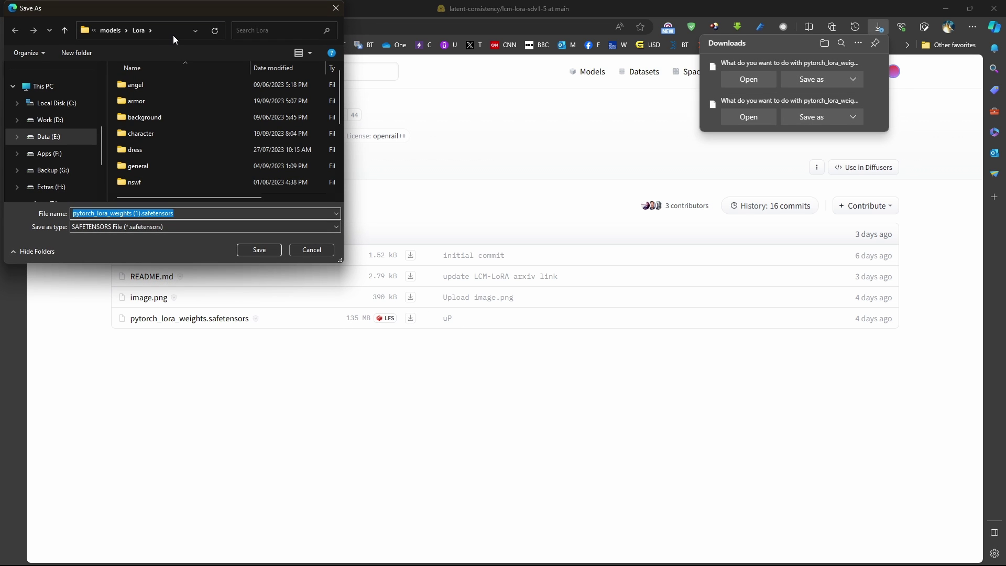
left_click(173, 36)
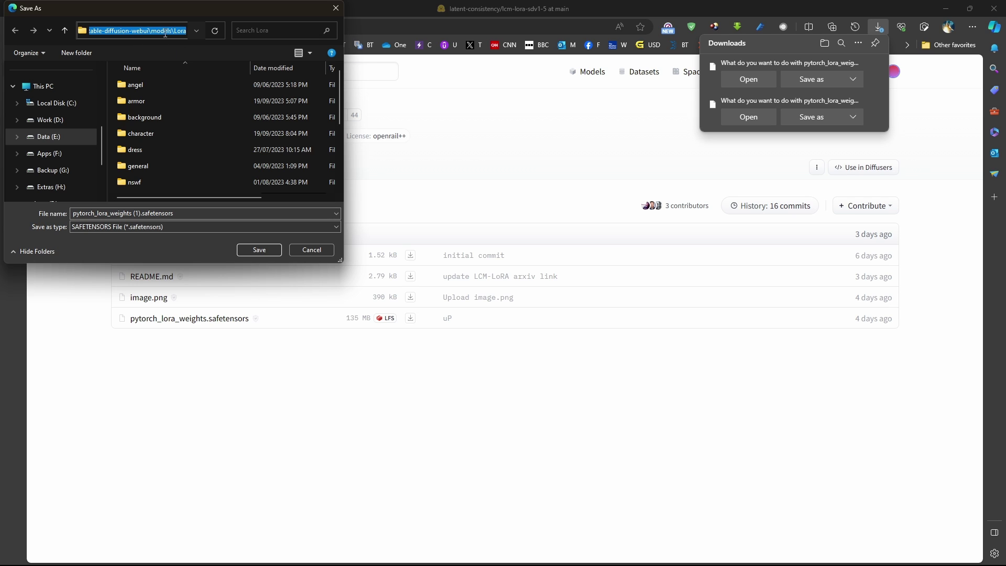
left_click(177, 32)
left_click(140, 213)
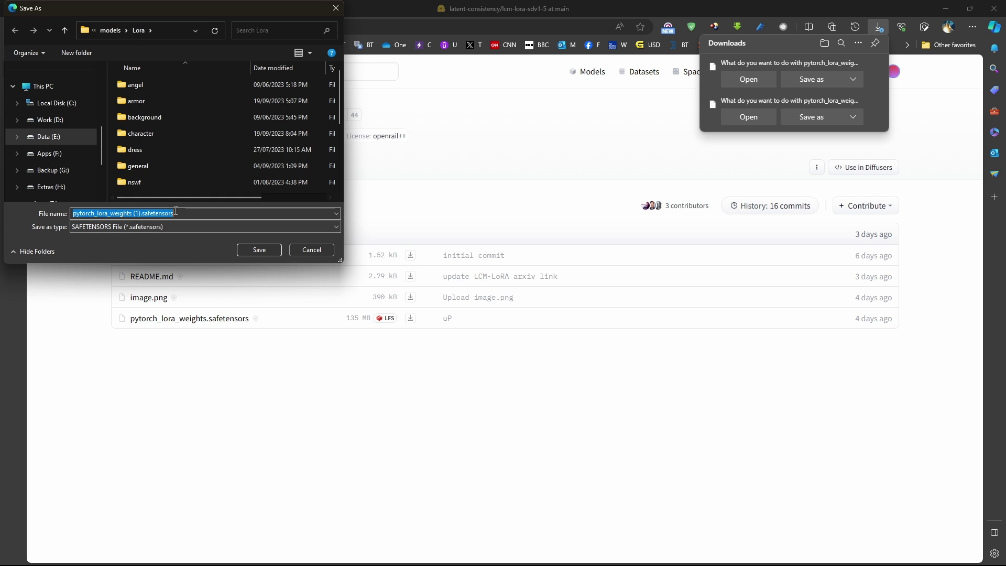
left_click(140, 214)
left_click_drag(140, 214, 73, 214)
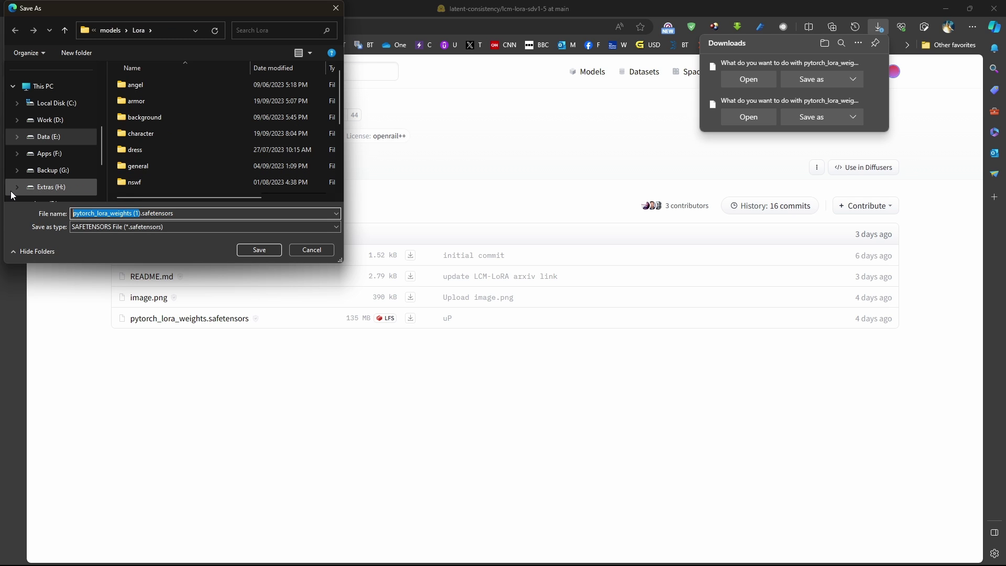
key("BackSpace")
type("LCM")
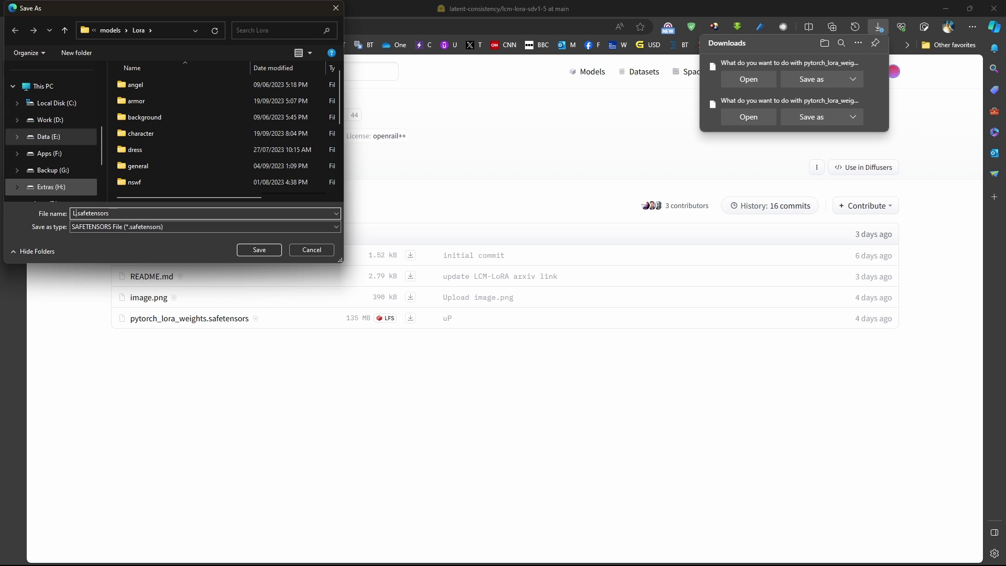
type("_SD15")
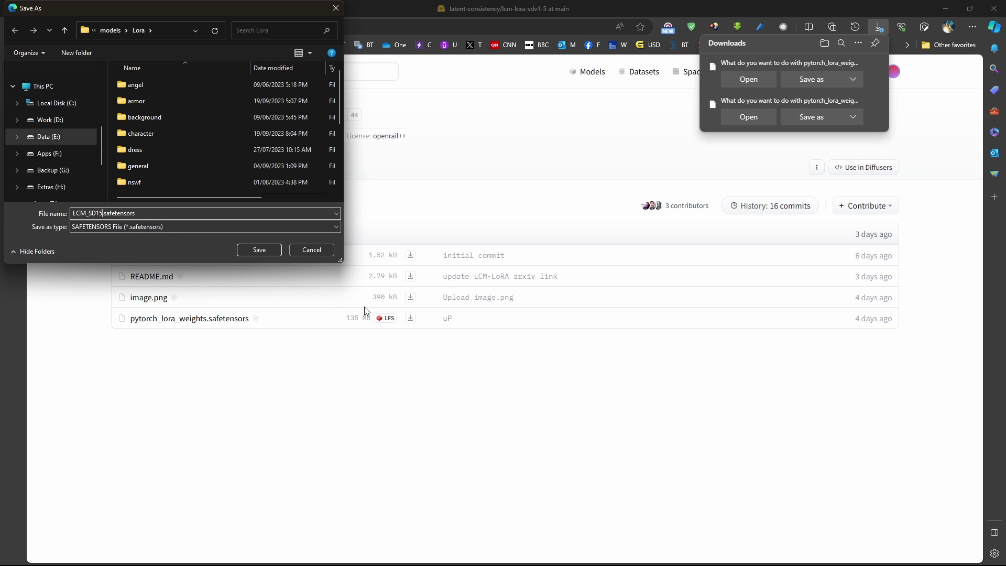
key("Return")
left_click(14, 26)
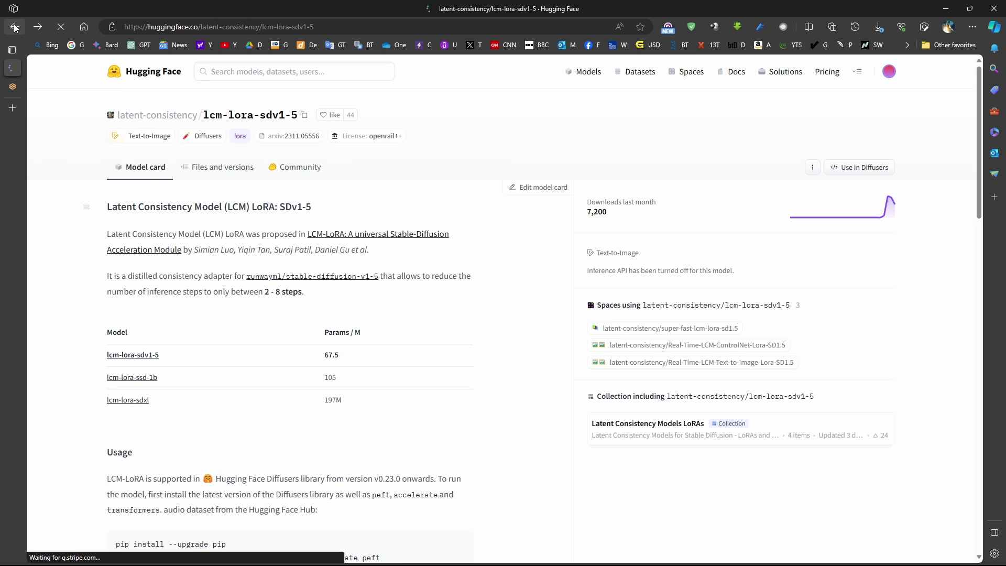
Open lcm-lora-sdxl and save its pytorch_lora_weights.safetensors into the Lora folder.
left_click(14, 26)
left_click(404, 228)
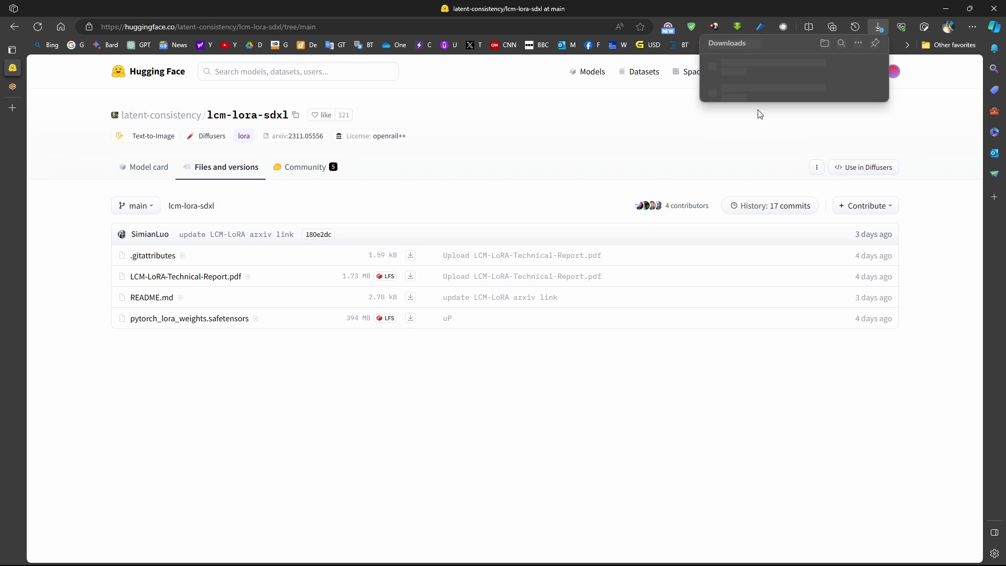
left_click(802, 80)
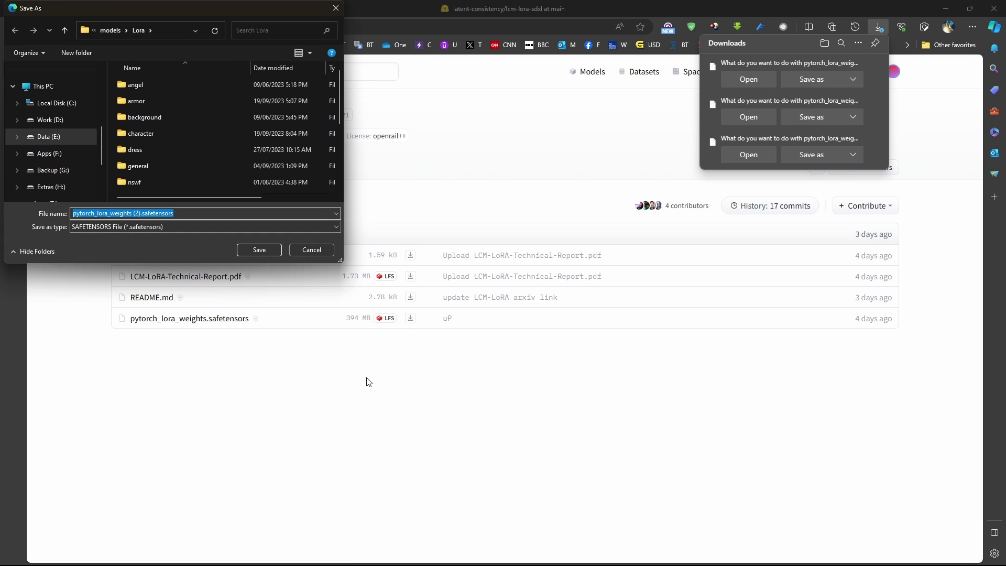
key("Return")
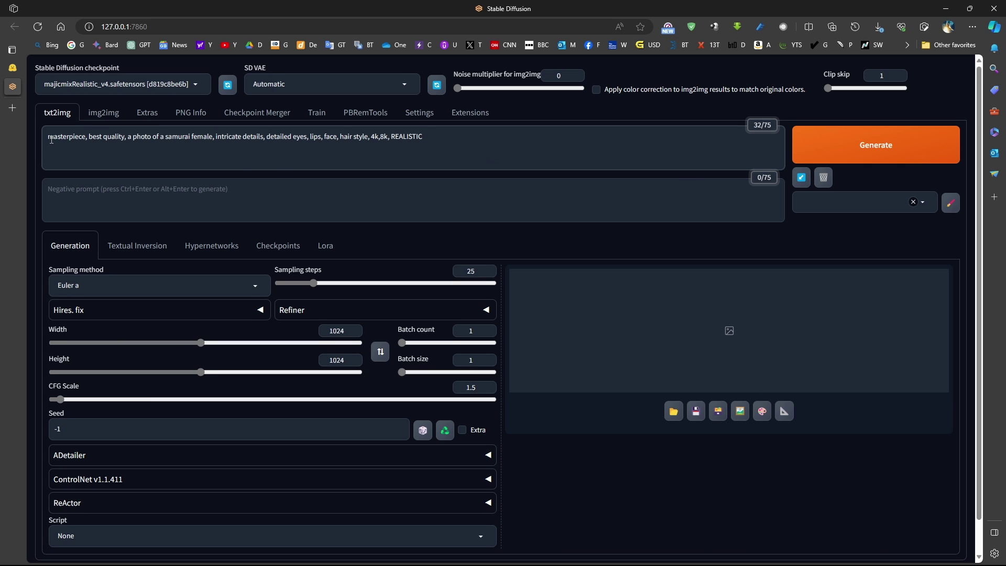
Enter the samurai female prompt with 25 sampling steps, 1024×1024 size and CFG 1.5.
left_click_drag(52, 137, 425, 137)
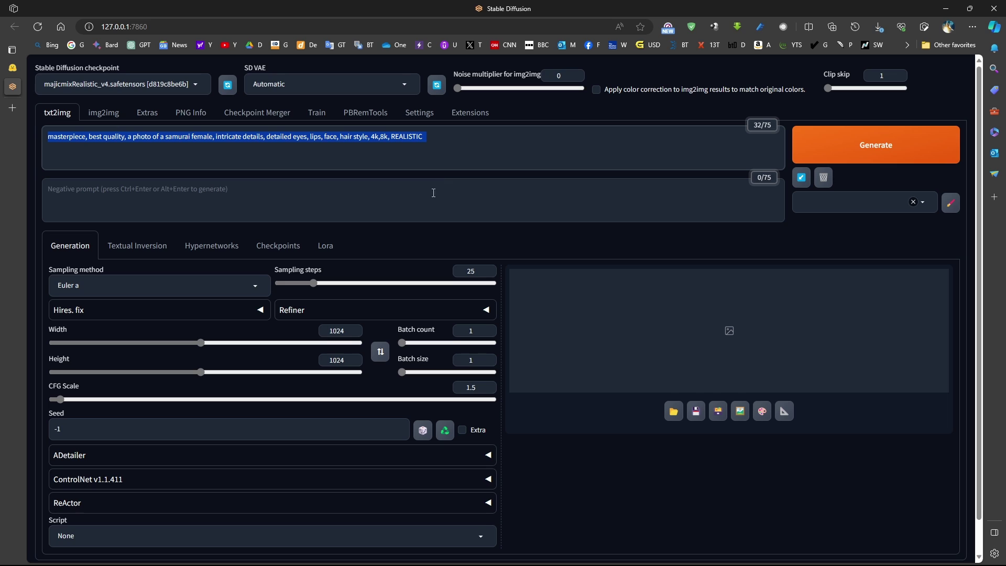
double_click(475, 272)
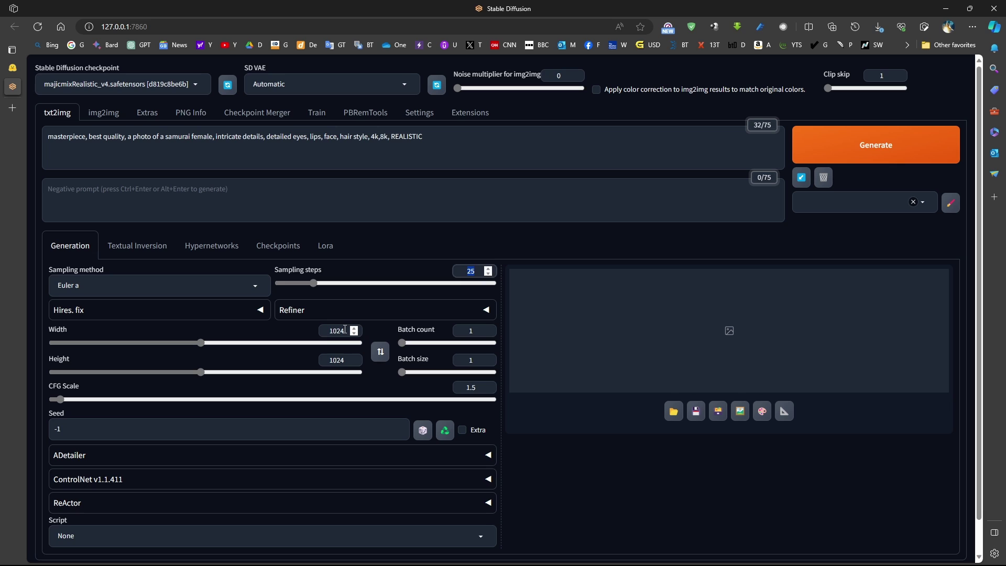
double_click(324, 330)
double_click(343, 361)
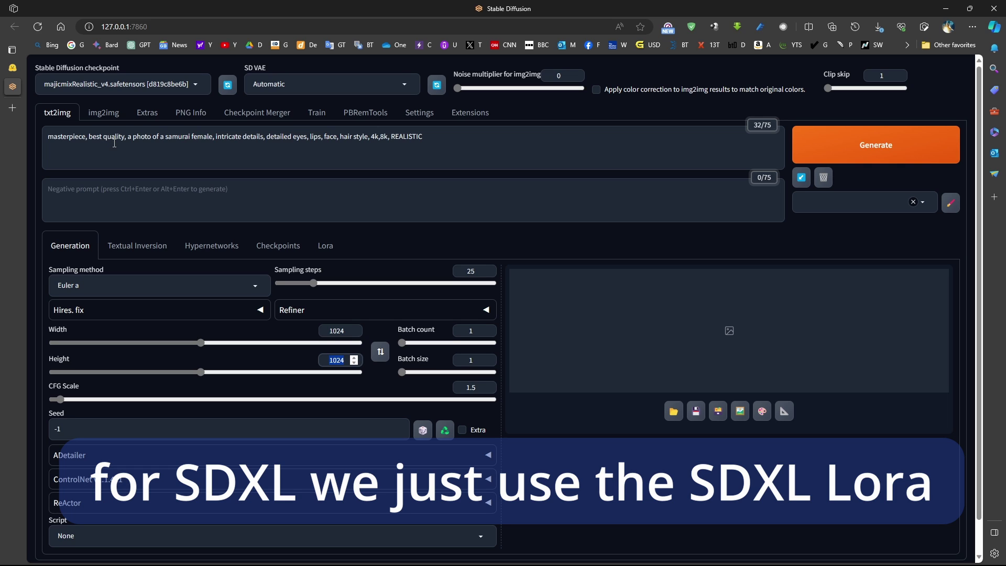
Generate the 1024×1024 samurai portrait, follow progress in the console, and preview it full screen.
left_click(867, 148)
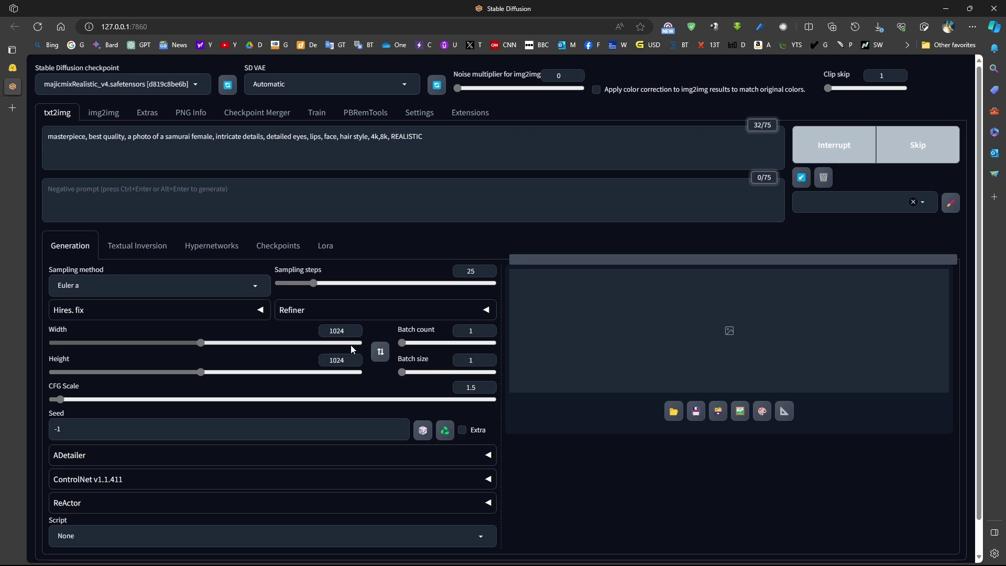
key("alt+Tab")
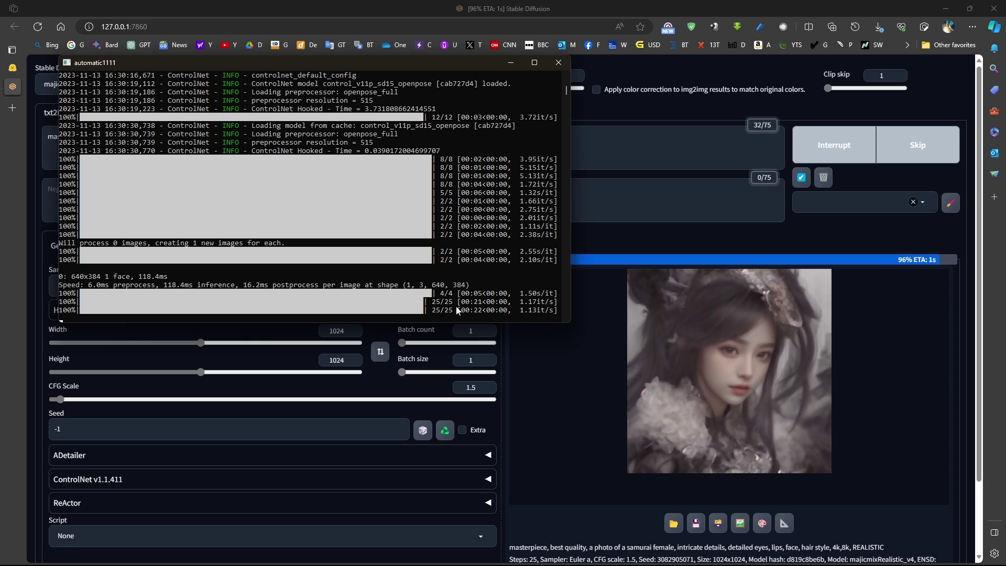
left_click(740, 360)
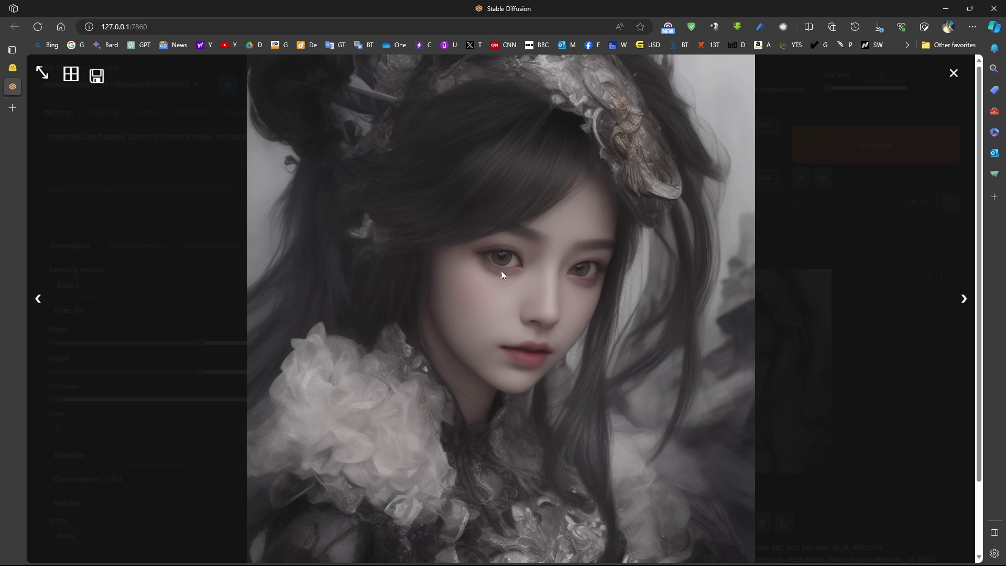
left_click(572, 305)
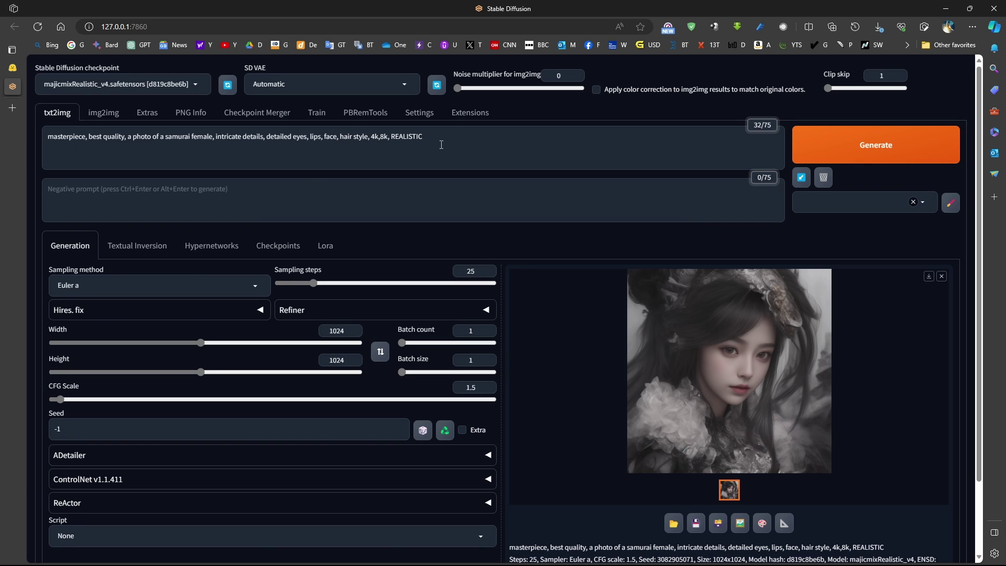
left_click(469, 137)
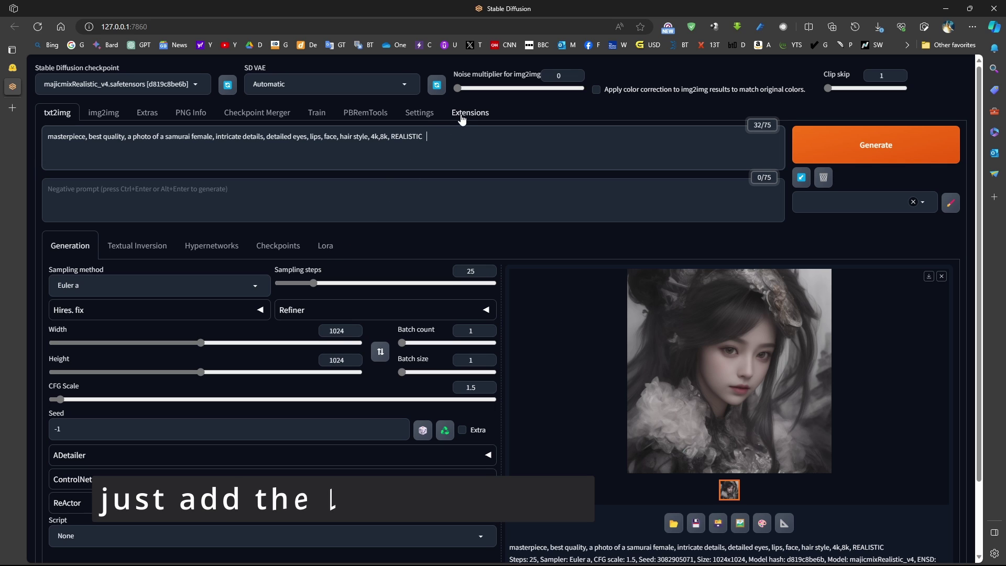
In Settings > User interface, add sd_lora to the Quicksettings list.
left_click(424, 119)
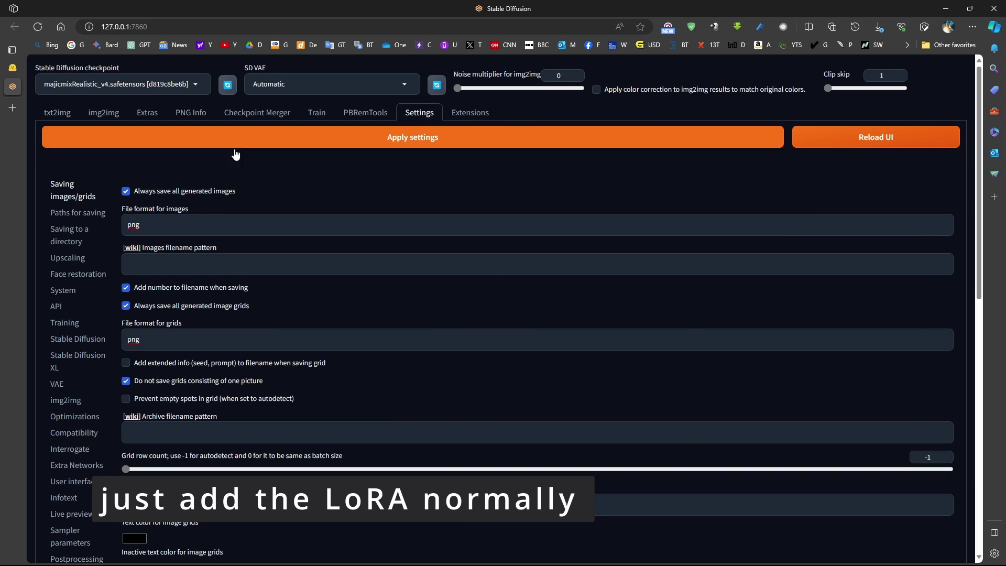
scroll(72, 457, "down", 4)
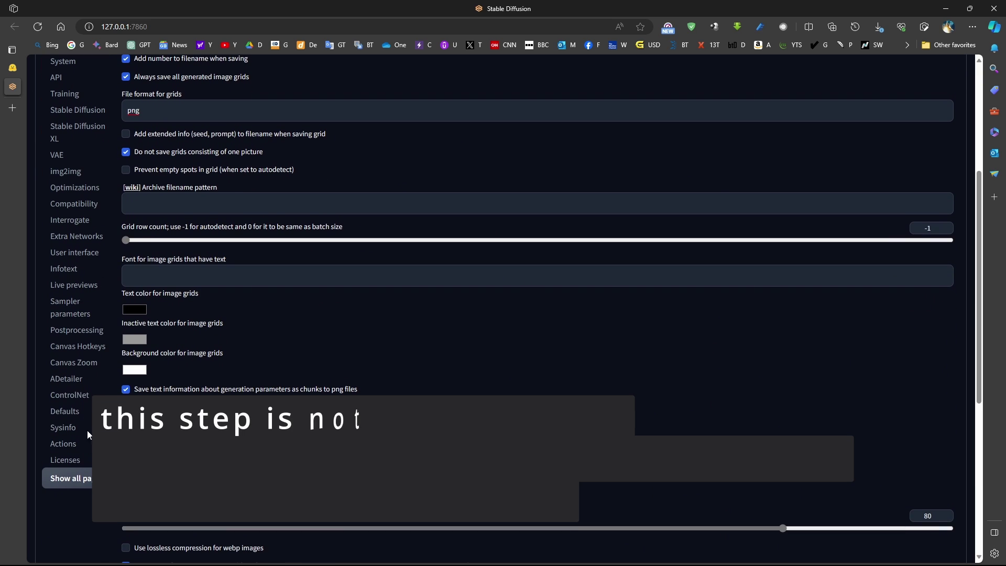
left_click(75, 252)
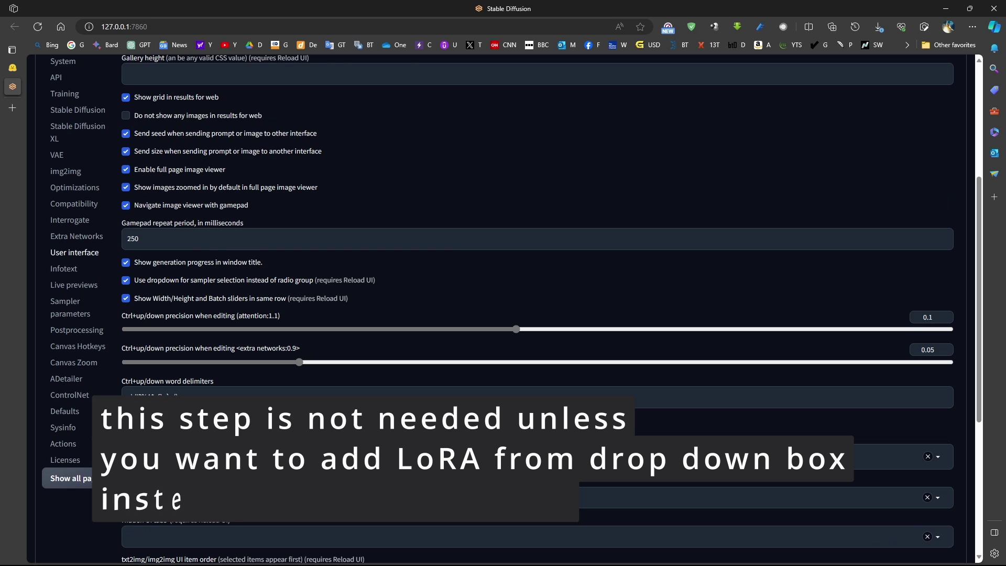
type("sd")
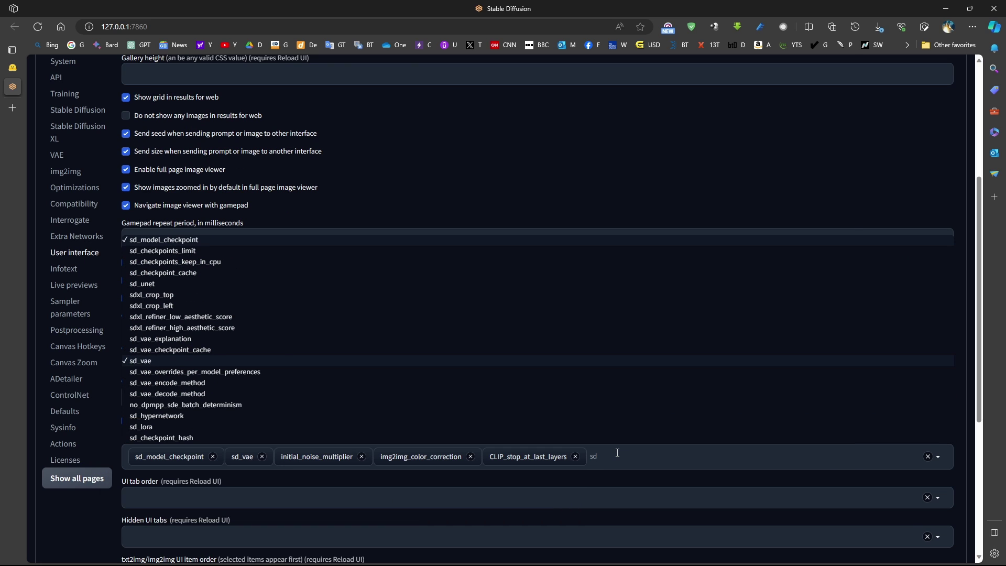
left_click(141, 427)
left_click(131, 447)
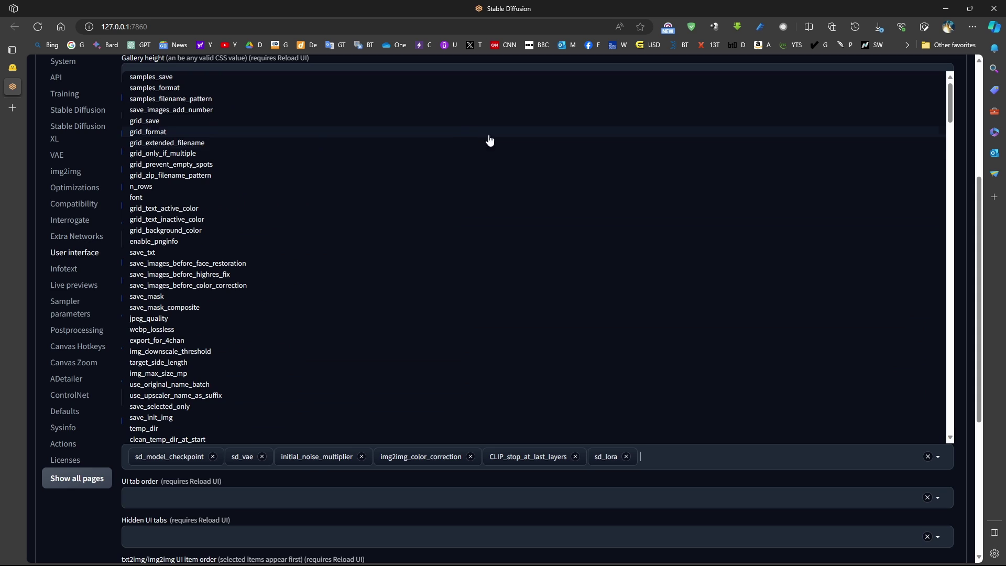
scroll(490, 140, "up", 5)
left_click(655, 160)
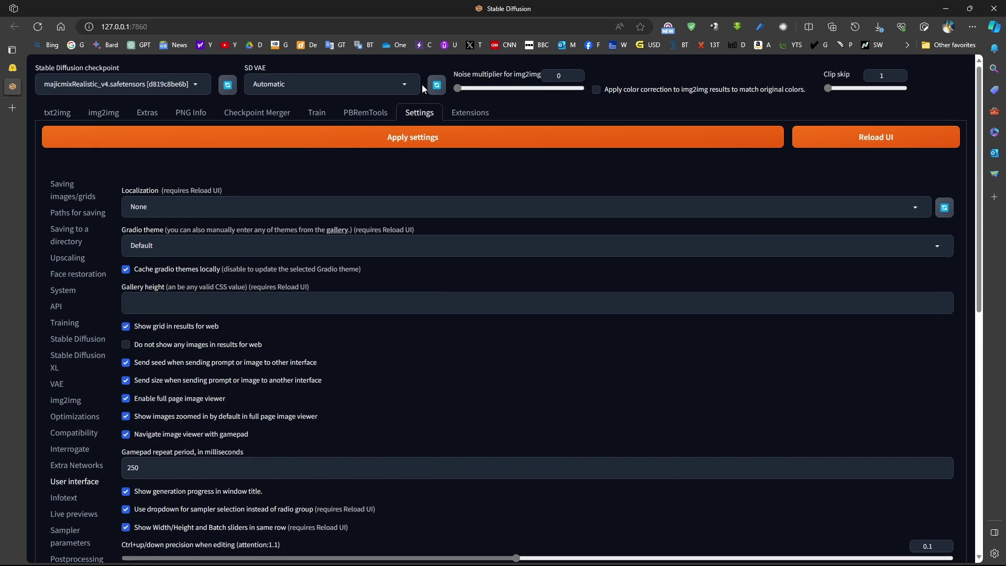
Insert the <lora:LCM_SD15:1> tag into the txt2img prompt from the Lora tab.
left_click(58, 112)
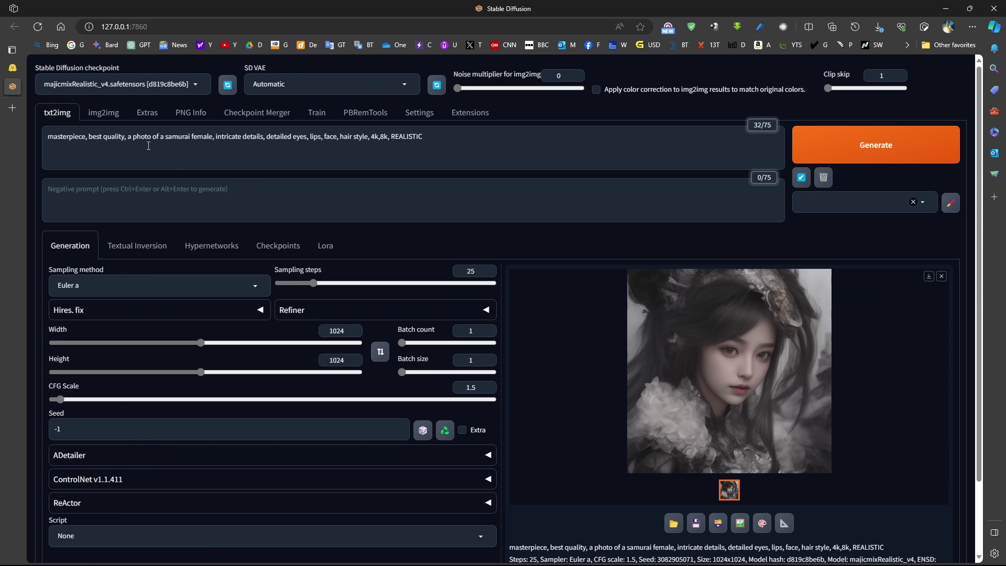
left_click(326, 254)
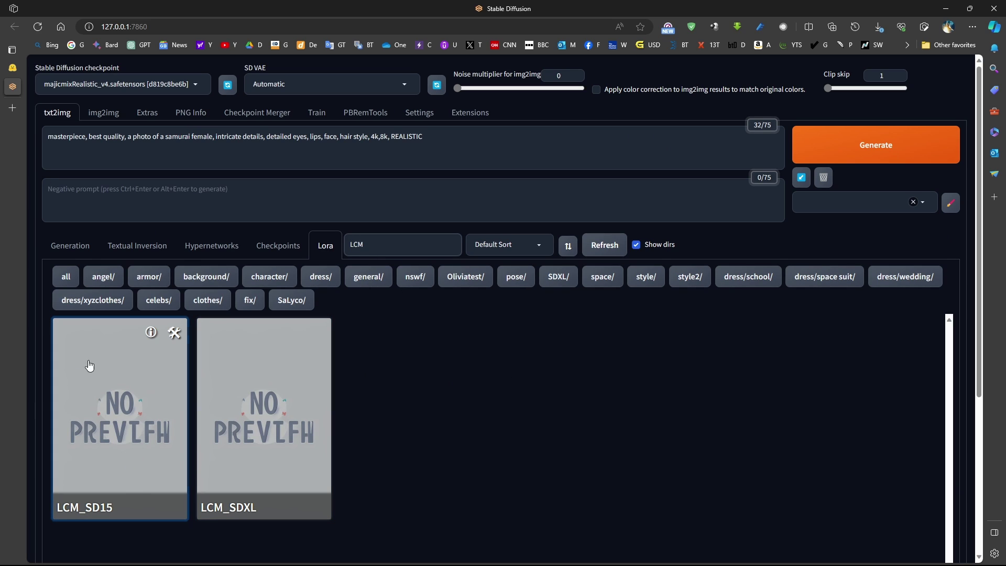
left_click(126, 421)
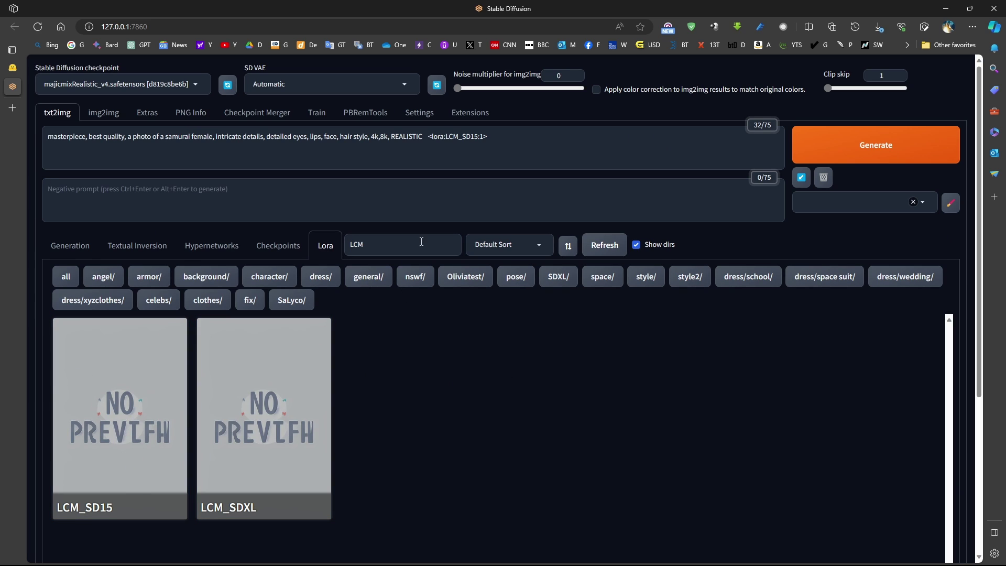
left_click(84, 247)
left_click_drag(497, 141, 433, 138)
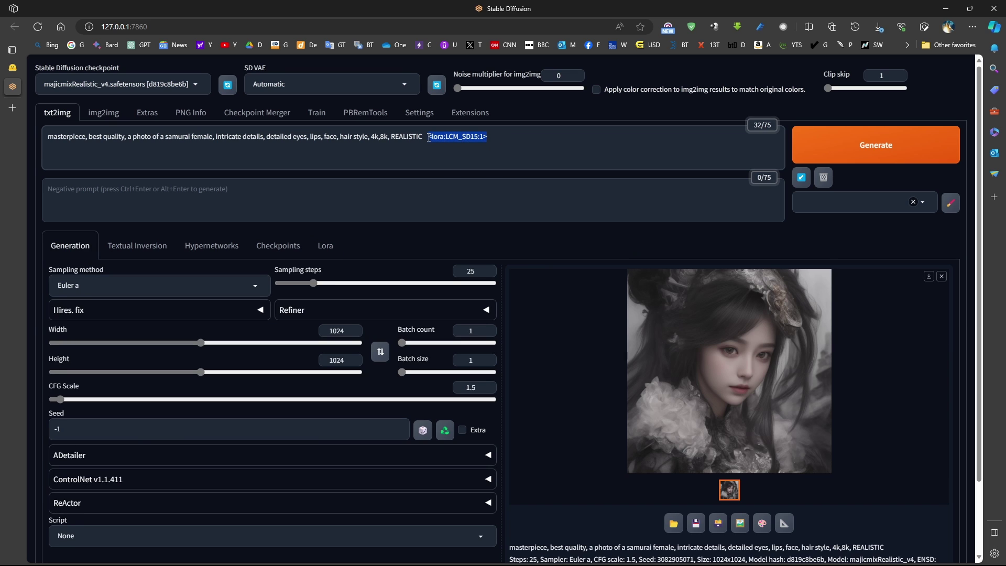
Change Sampling steps from 25 to 5 for the LCM LoRA.
left_click(477, 273)
left_click_drag(478, 273, 466, 270)
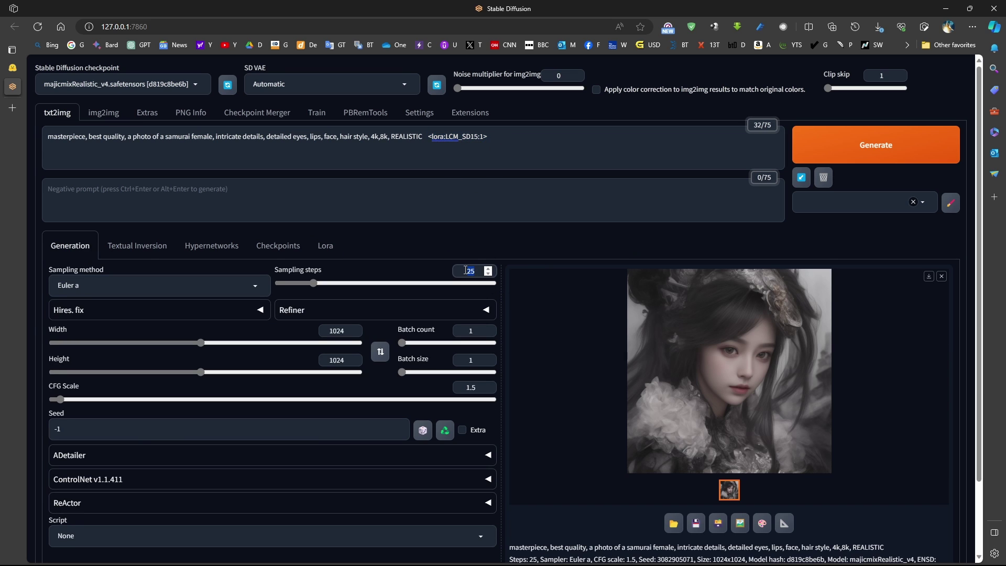
type("4")
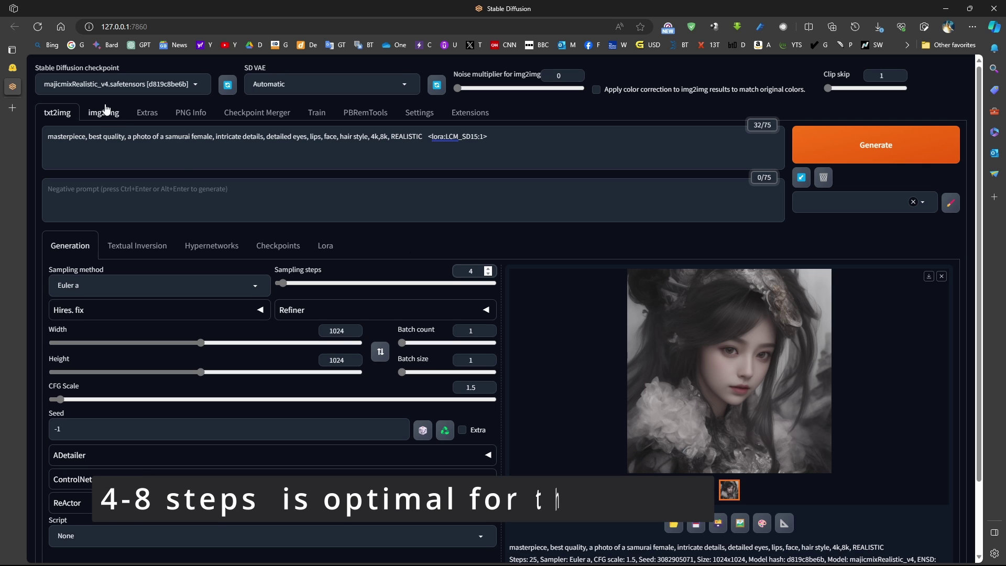
mouse_move(17, 72)
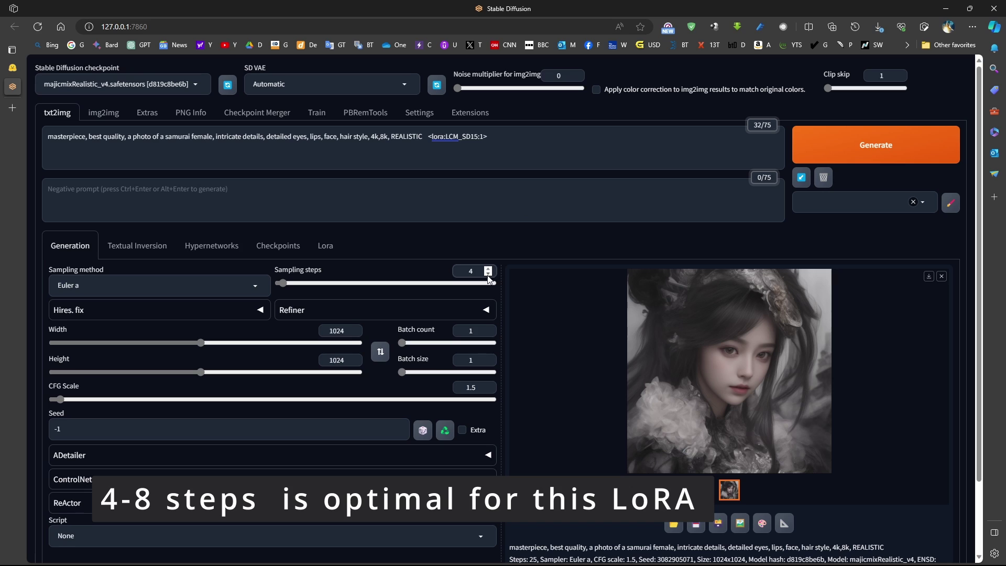
left_click(475, 273)
key("BackSpace")
type("8")
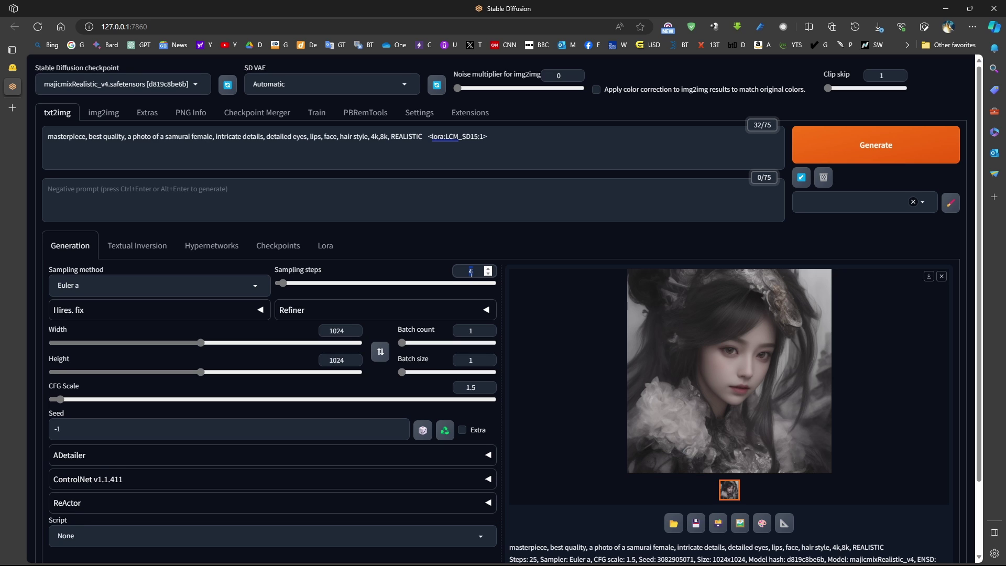
type("5")
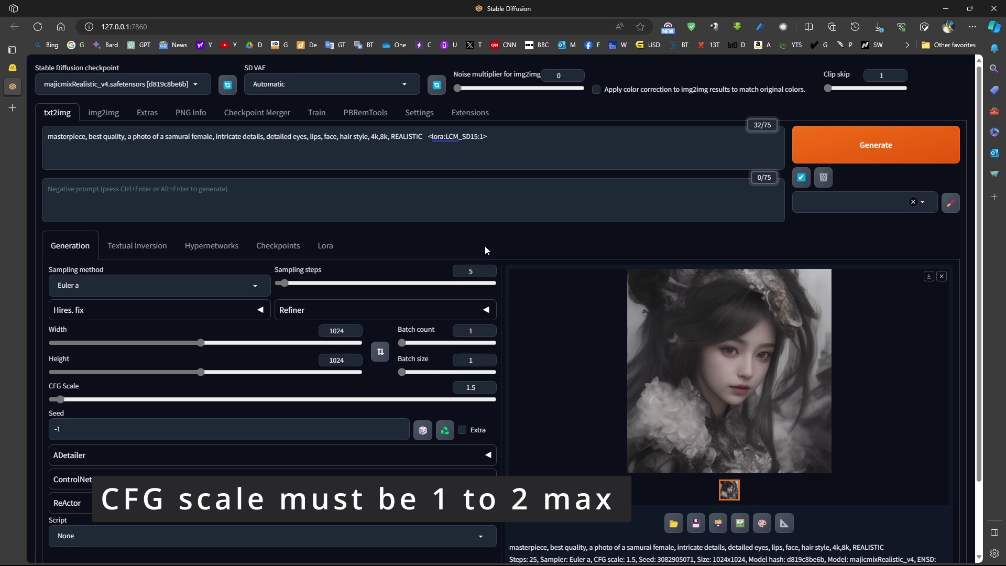
left_click_drag(487, 137, 432, 137)
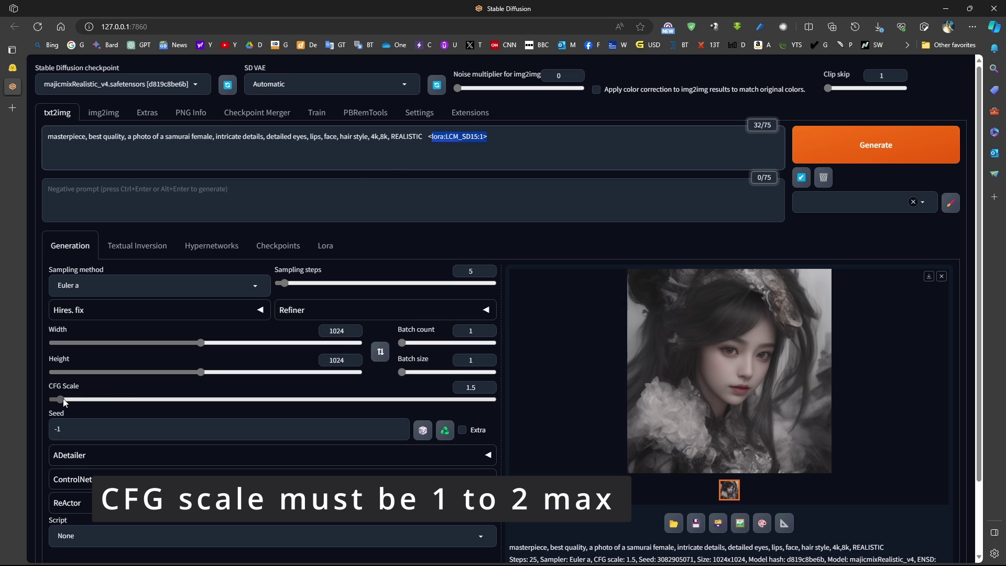
Generate several 5-step LCM samurai portraits, adjusting CFG scale to 5, and review the results.
left_click_drag(63, 398, 67, 399)
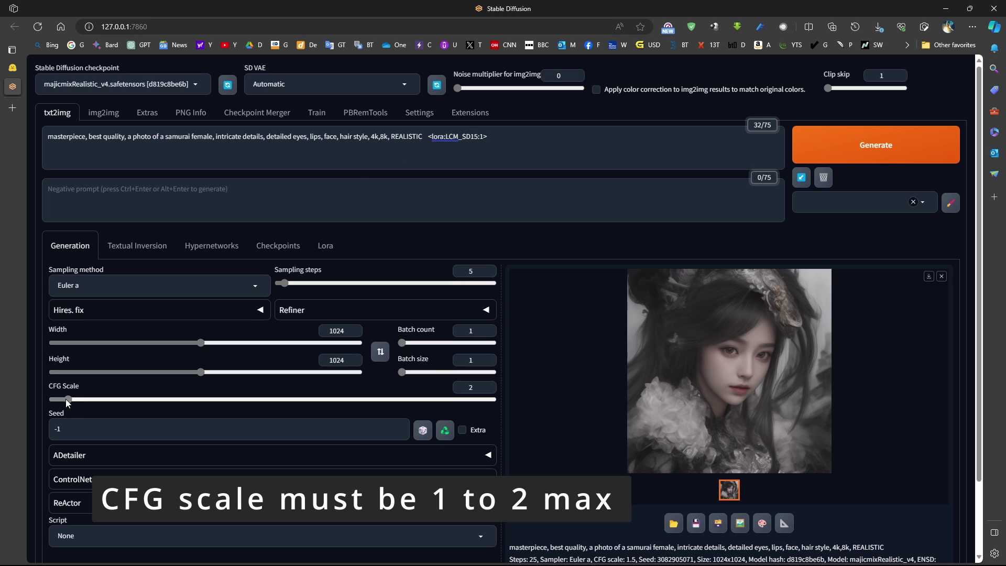
left_click(850, 146)
key("alt+Tab")
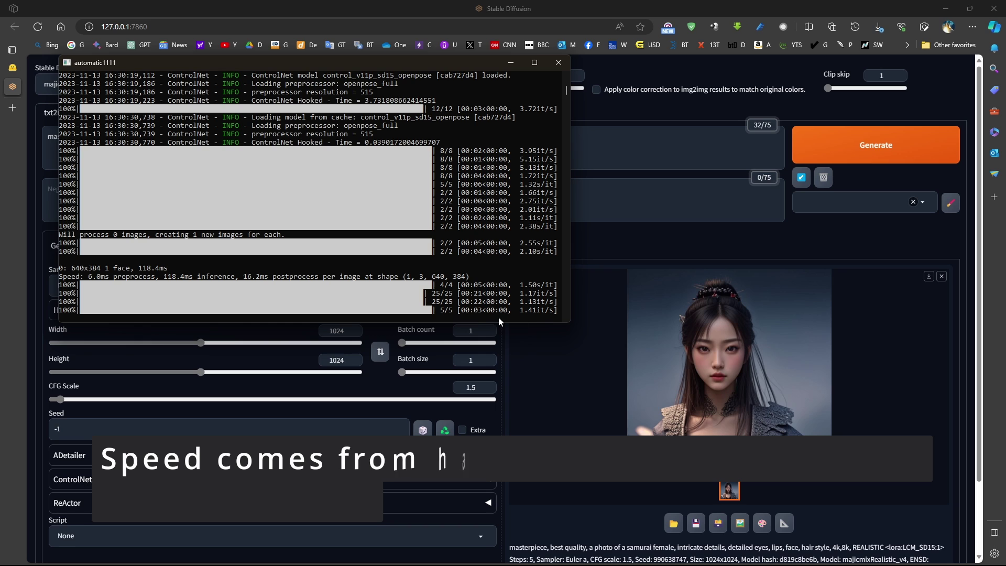
left_click(743, 415)
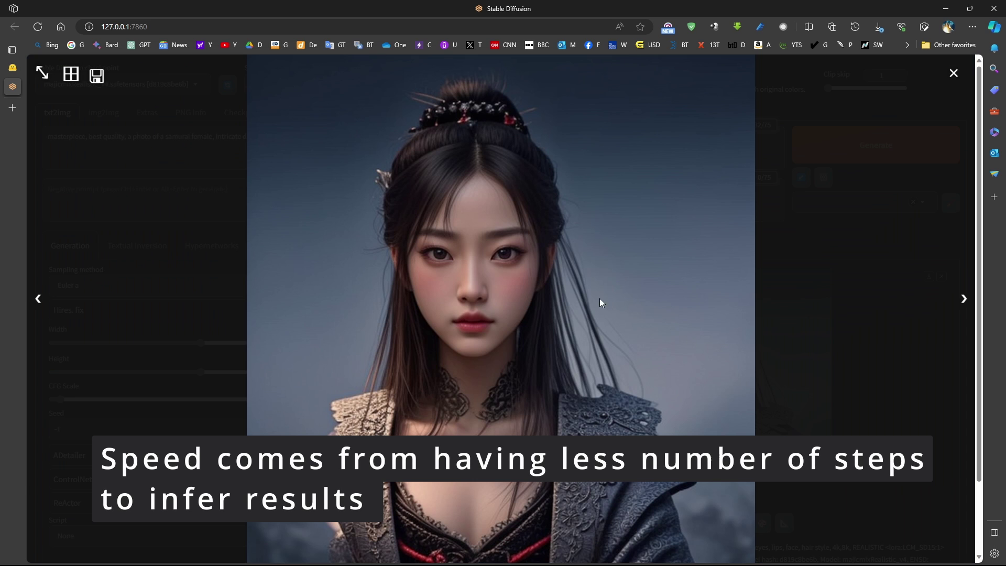
left_click(562, 297)
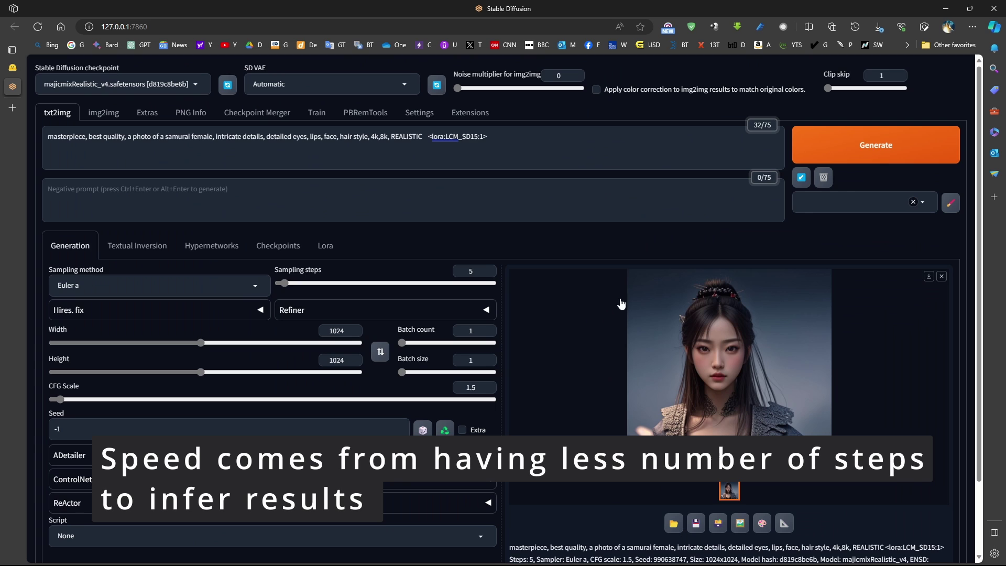
left_click(882, 144)
key("alt+Tab")
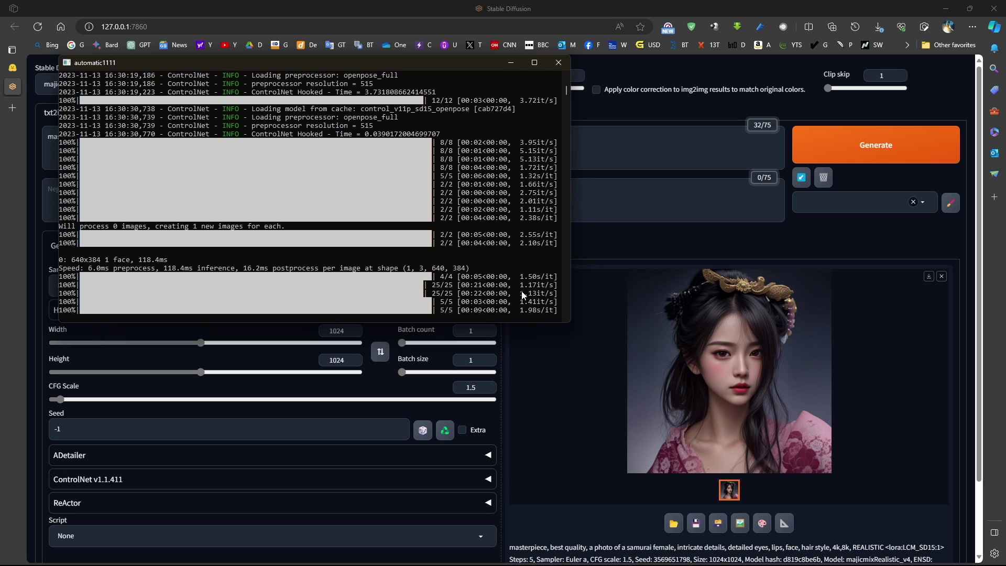
left_click(876, 145)
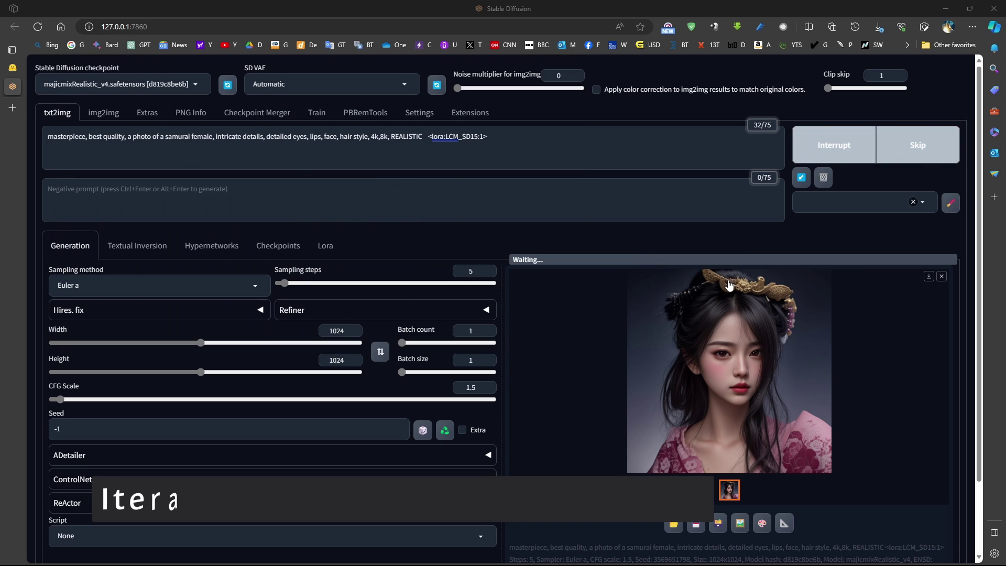
key("alt+Tab")
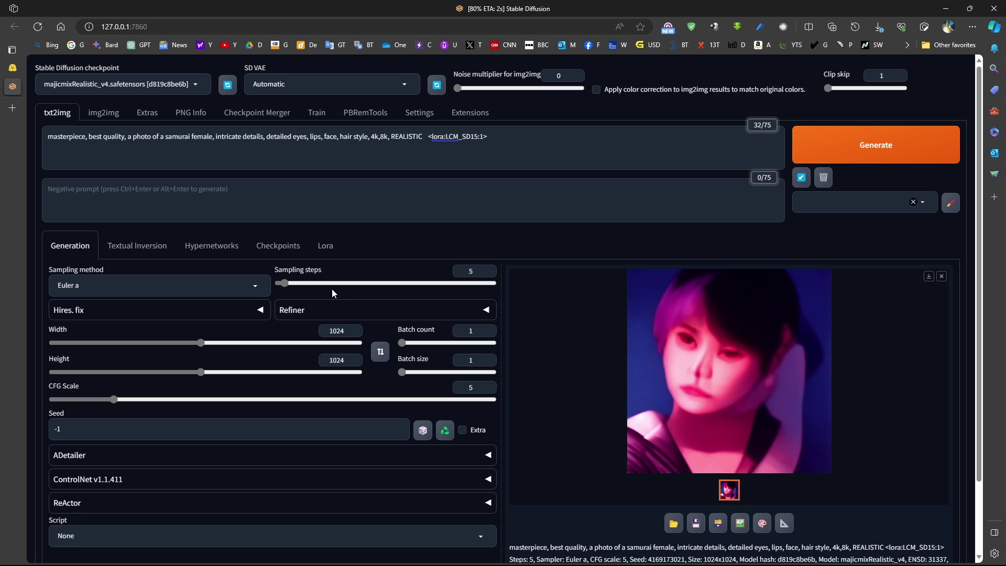
Set CFG scale to 4 and LoRA weight to 0.5, then generate a sharper samurai portrait.
double_click(477, 270)
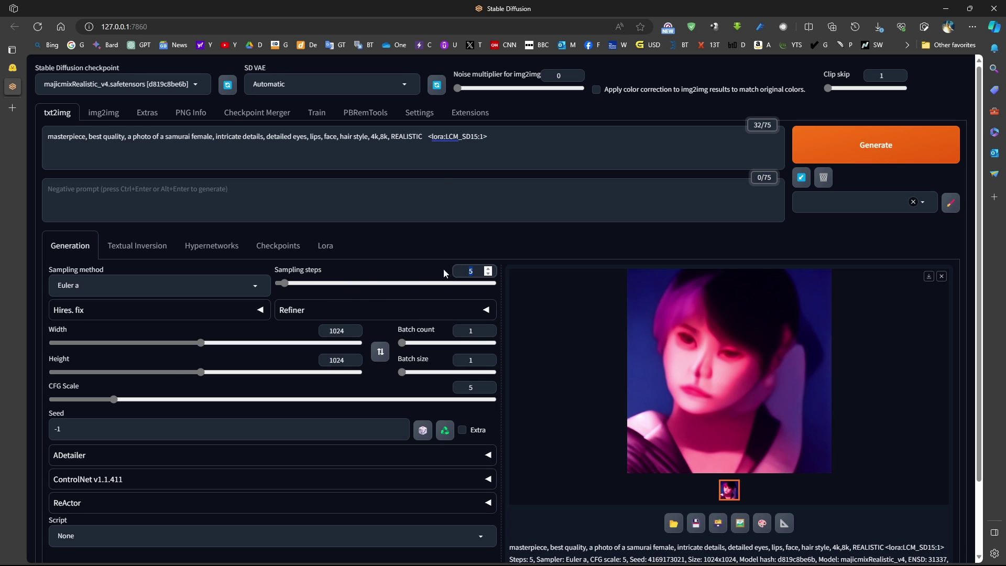
left_click(114, 400)
key("ctrl+Return")
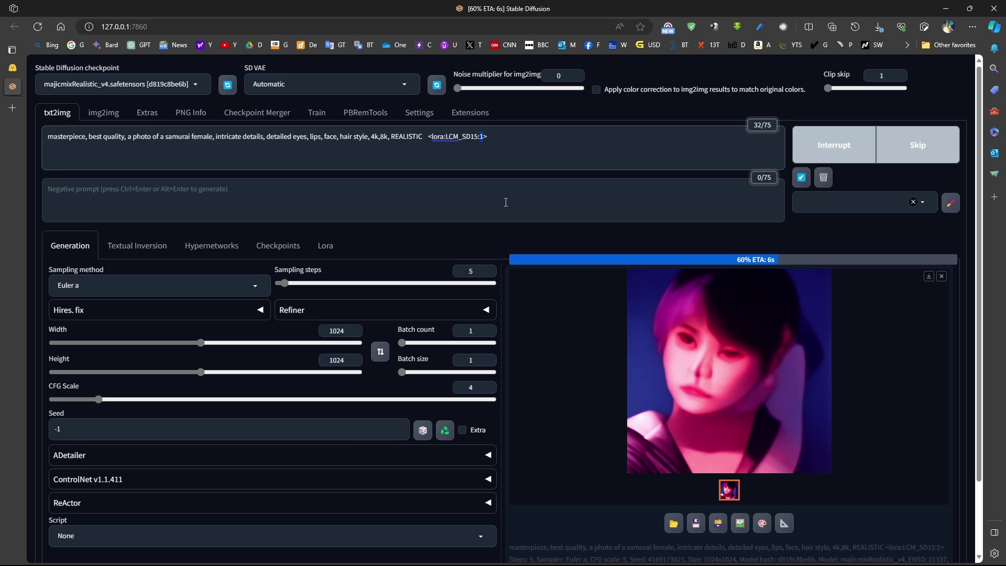
type(".5")
key("shift+Left")
key("shift+Left")
key("shift+Left")
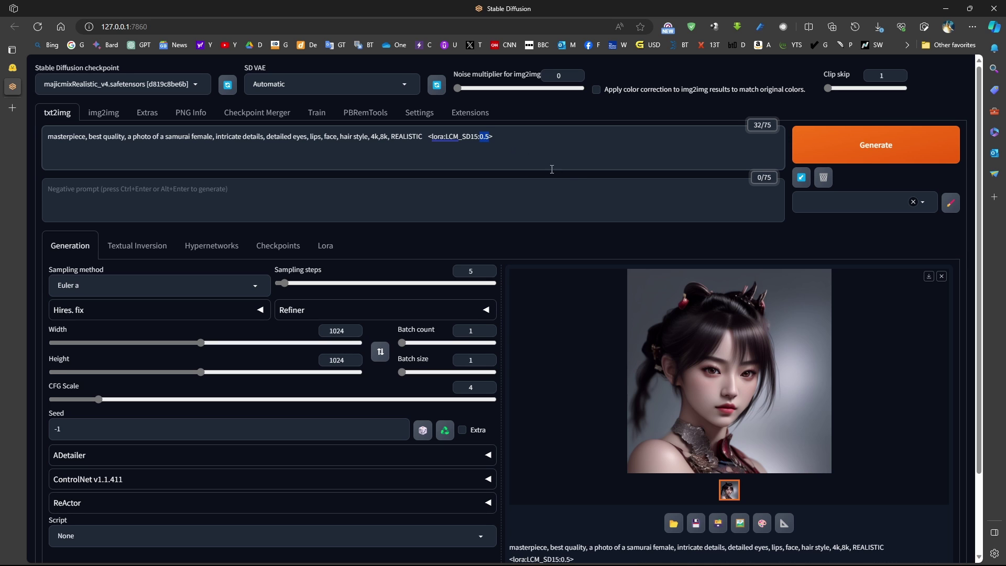
left_click(649, 277)
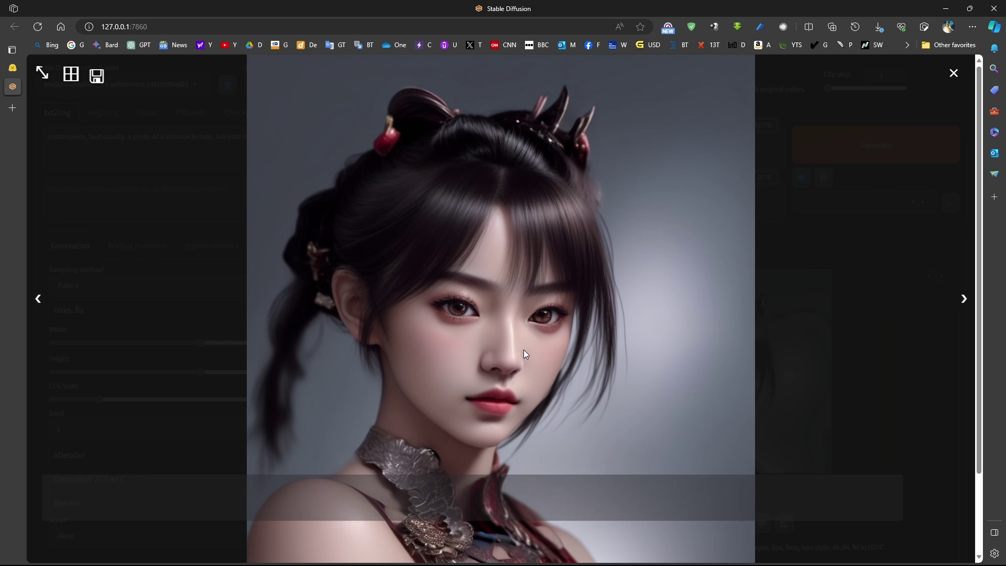
left_click(496, 272)
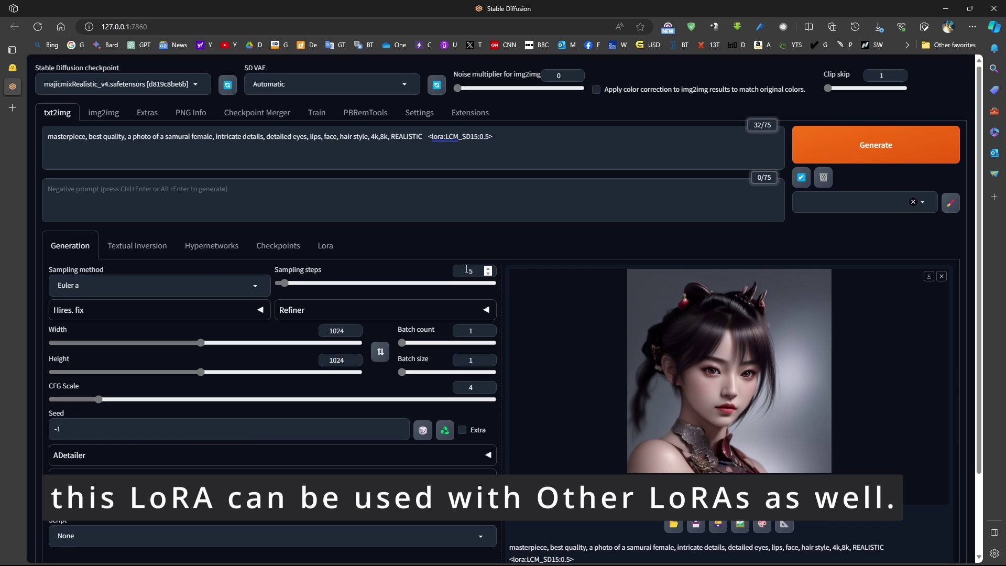
double_click(477, 272)
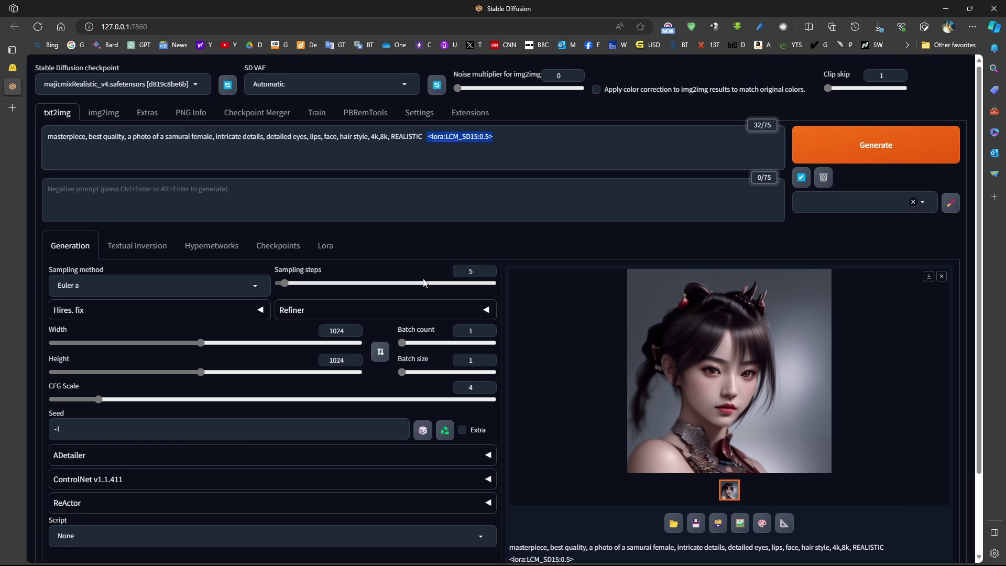
Expand ADetailer and enable it on the txt2img page.
left_click(104, 116)
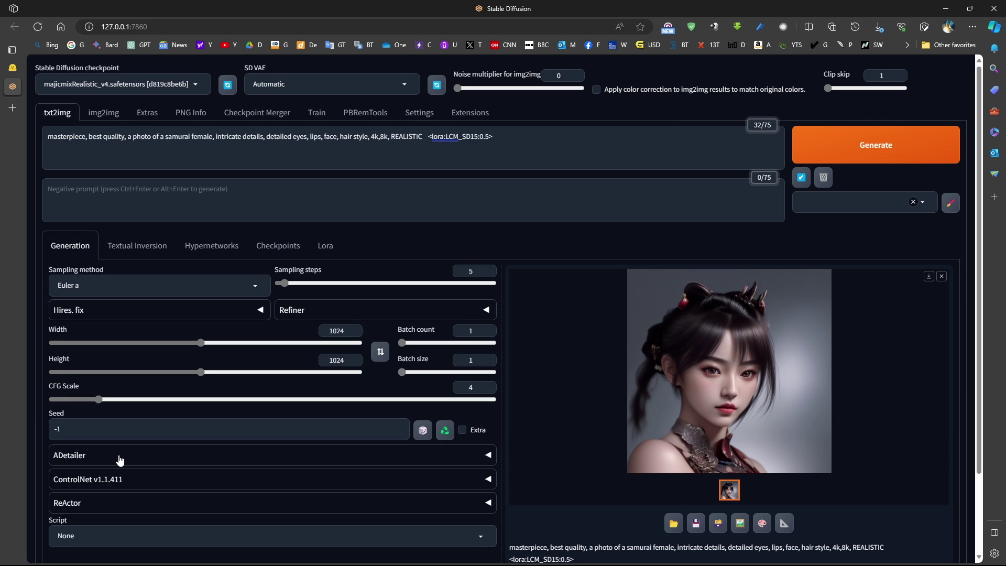
left_click(120, 459)
scroll(104, 388, "down", 3)
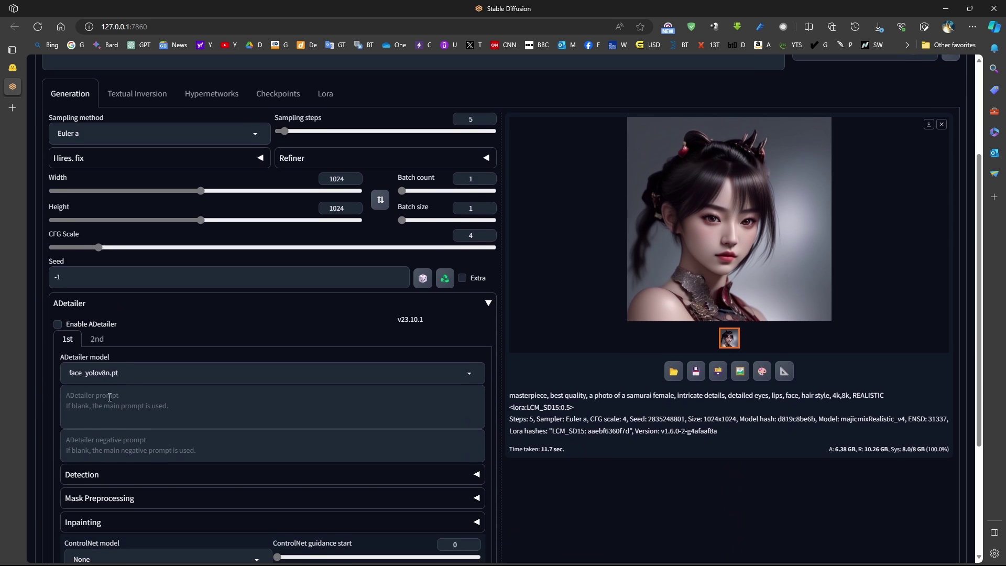
left_click(57, 323)
scroll(200, 368, "up", 3)
Copy the <lora:LCM_SD15:1> tag into the ADetailer face prompt.
left_click_drag(505, 141, 424, 139)
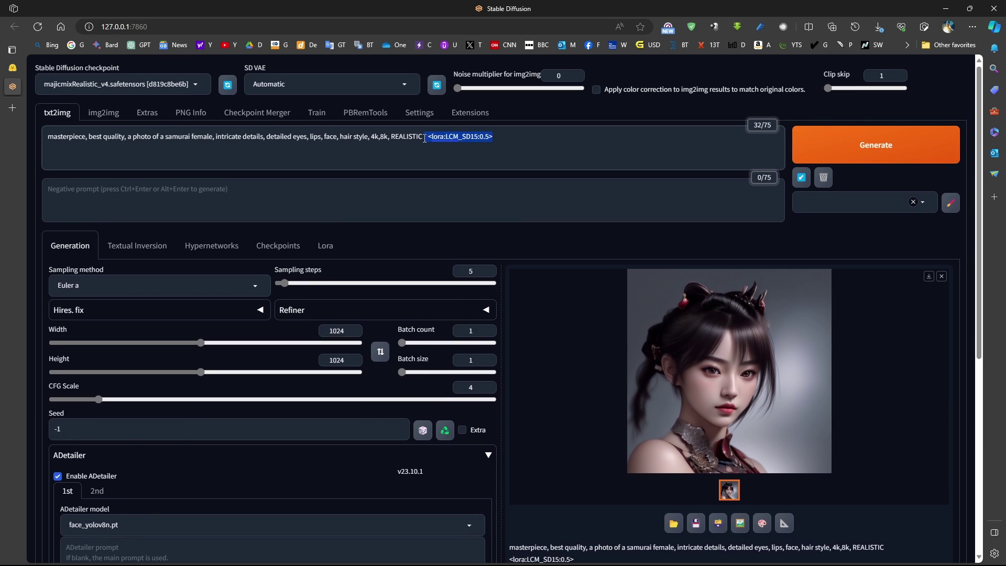
key("ctrl+c")
scroll(346, 346, "down", 6)
left_click(139, 226)
key("ctrl+v")
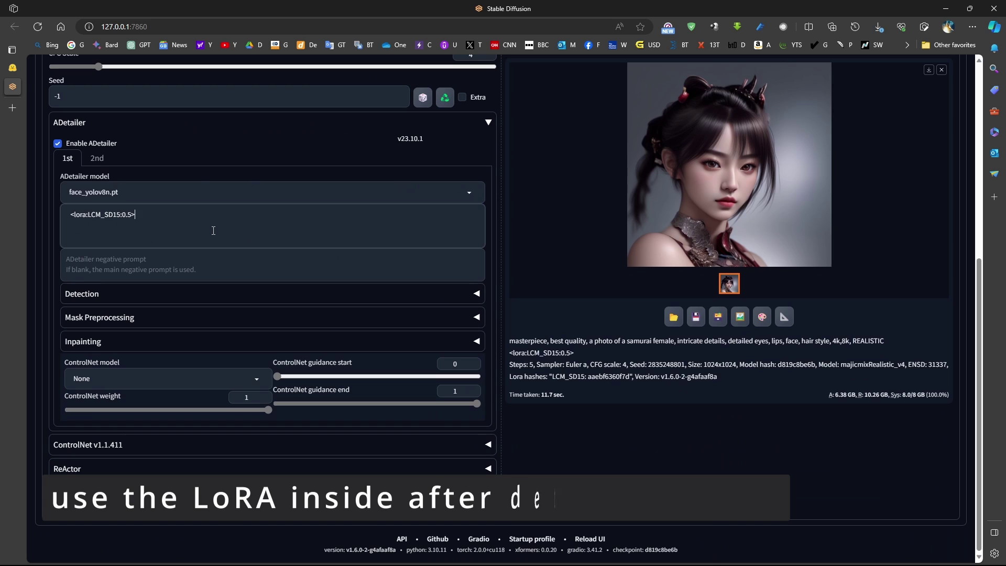
key("Home")
type("asdfasdfaf")
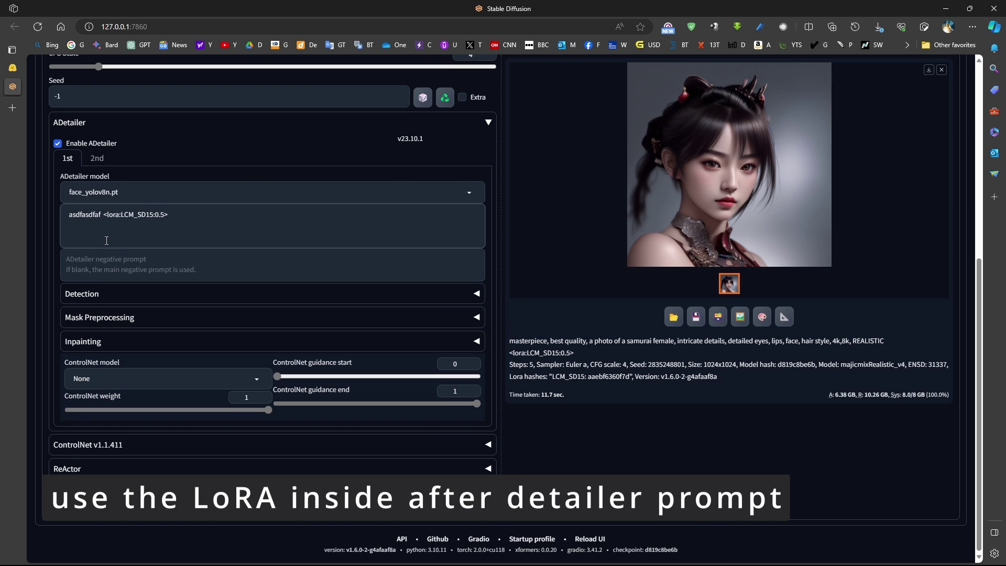
double_click(96, 214)
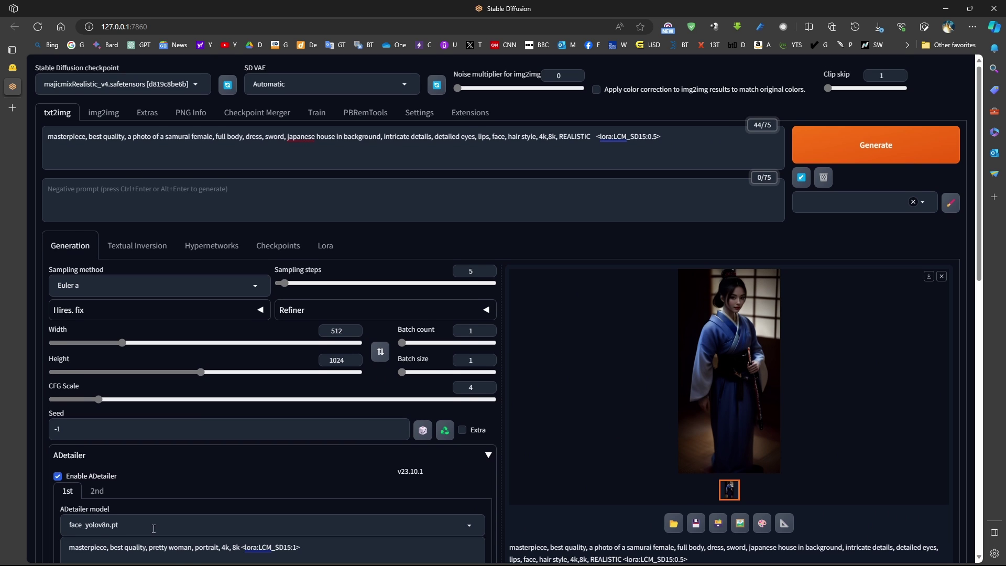
Set width to 512 and review the 512×1024 full-body samurai in full size.
scroll(153, 529, "down", 1)
left_click_drag(300, 471, 240, 470)
scroll(391, 471, "up", 1)
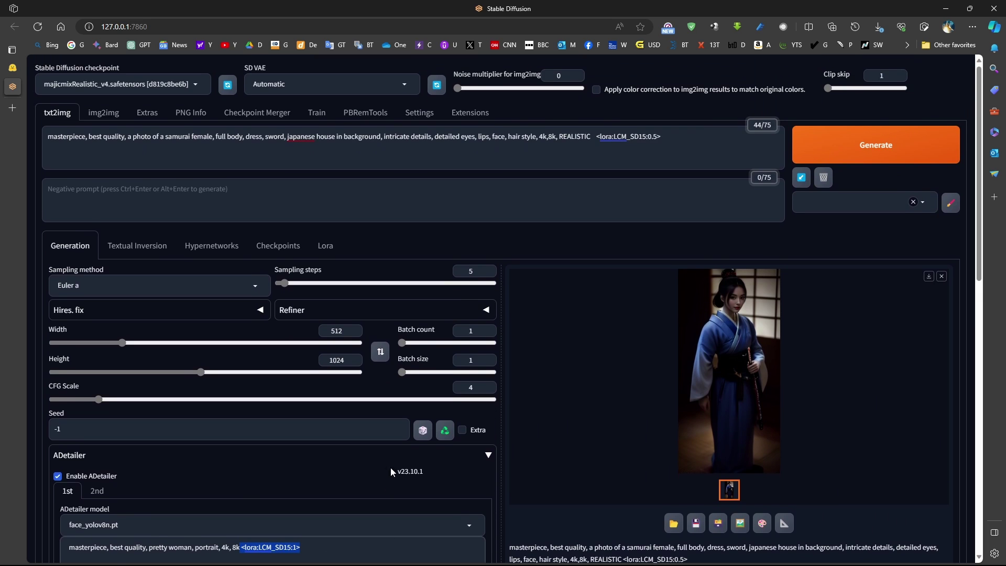
left_click(722, 294)
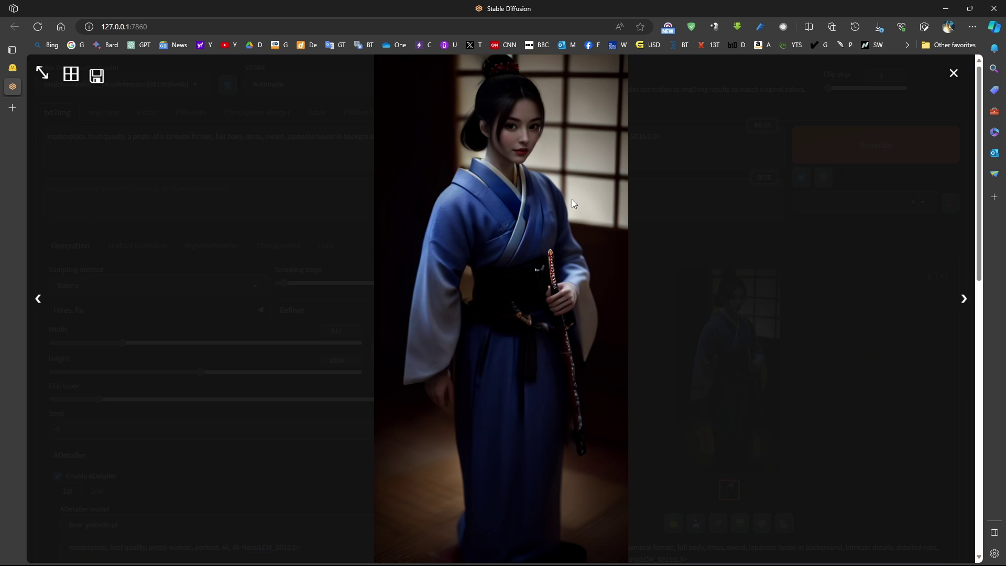
left_click(537, 118)
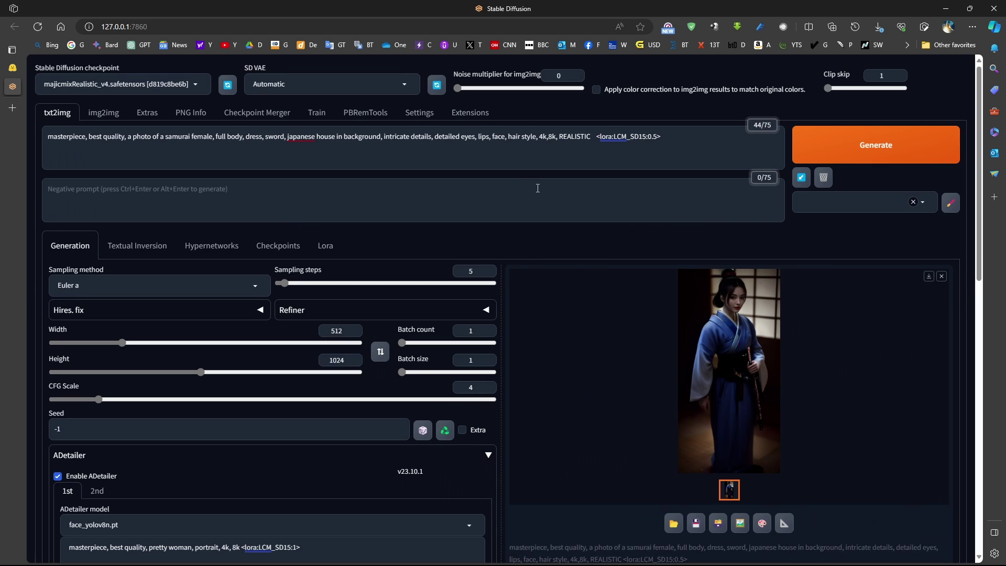
double_click(462, 272)
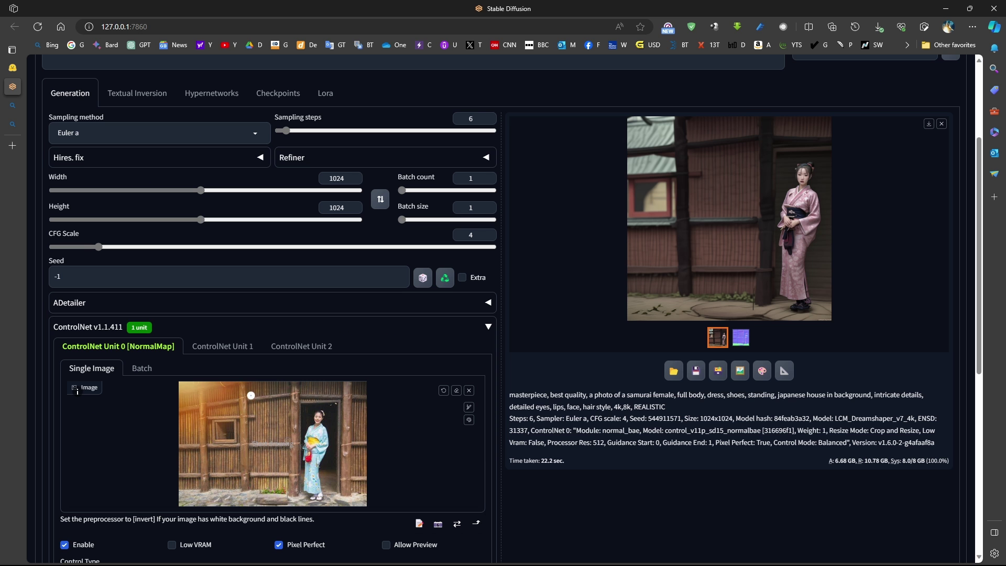
Generate 6-step LCM_Dreamshaper_v7_4k images with the NormalMap ControlNet reference and review the results.
scroll(257, 417, "down", 2)
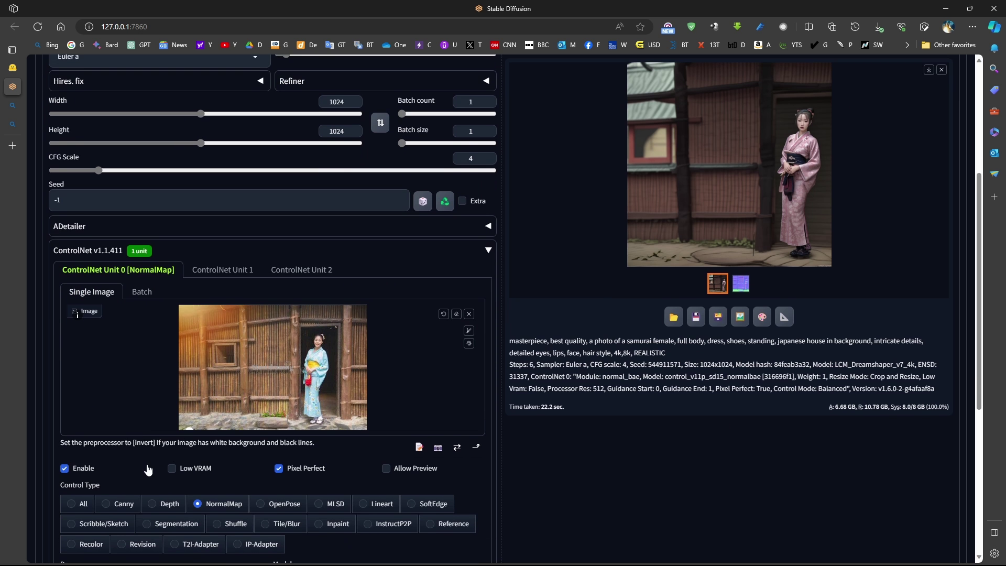
scroll(253, 379, "down", 3)
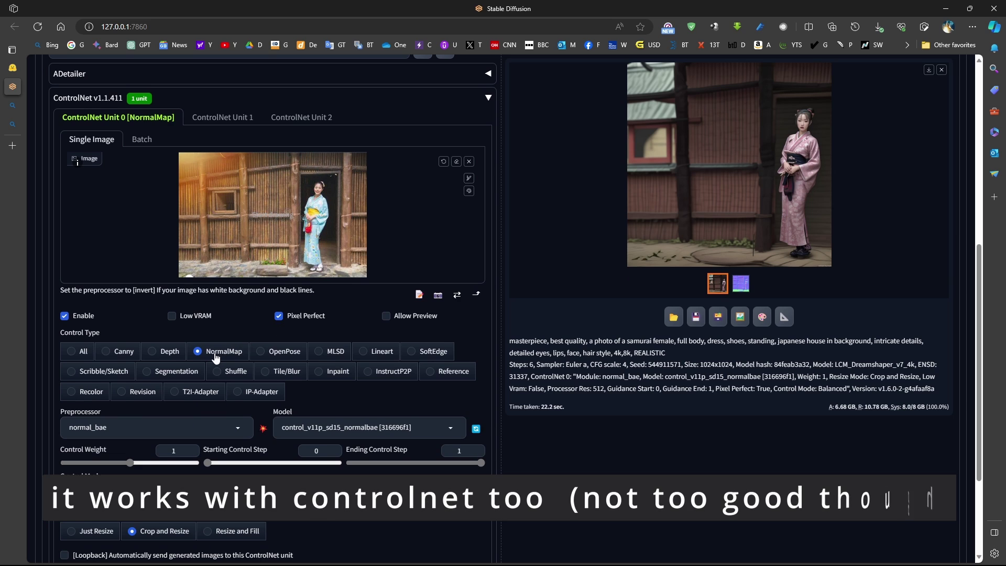
scroll(302, 290, "up", 2)
scroll(302, 290, "up", 2)
scroll(251, 357, "down", 2)
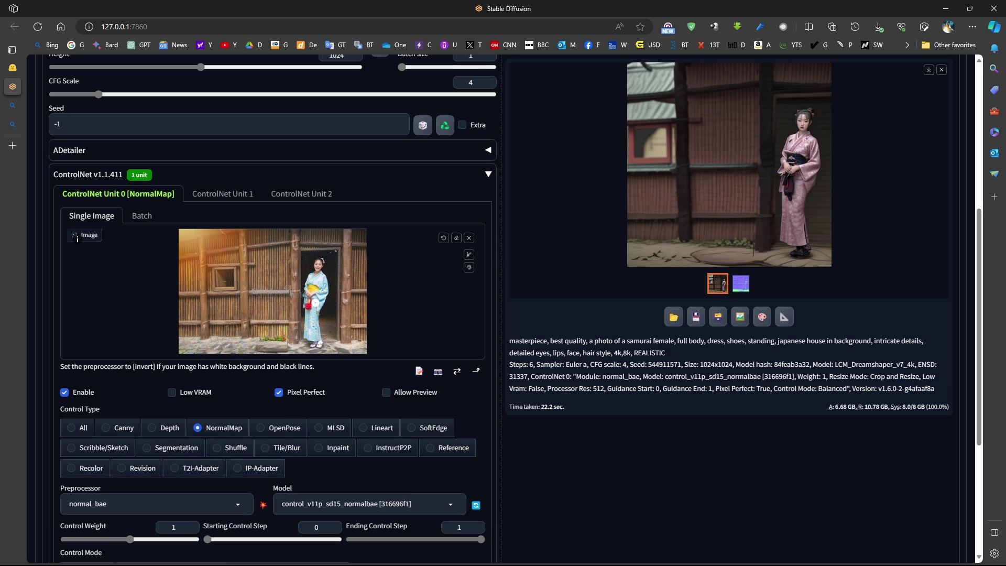
scroll(85, 127, "up", 6)
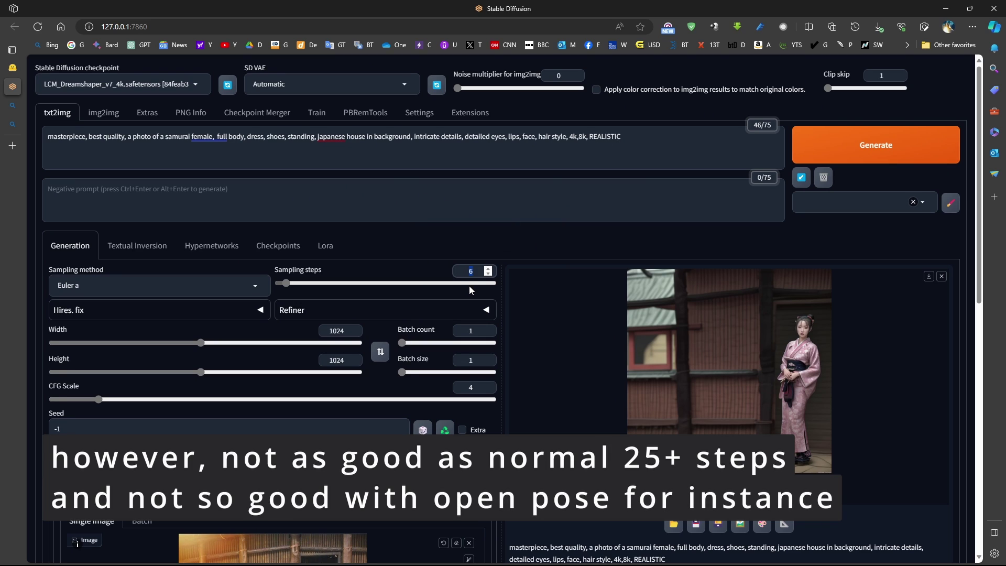
left_click(854, 144)
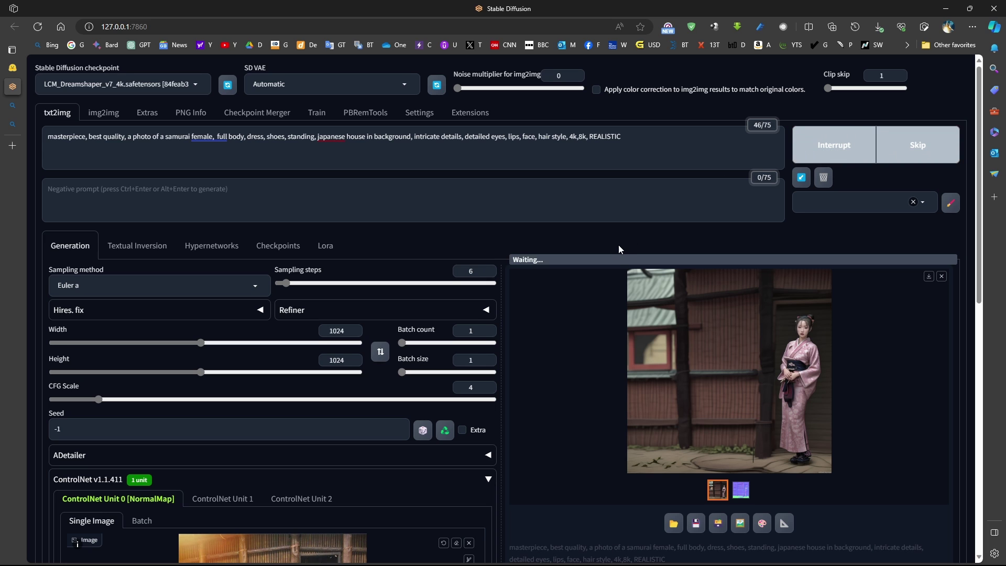
scroll(609, 253, "down", 1)
scroll(605, 274, "down", 2)
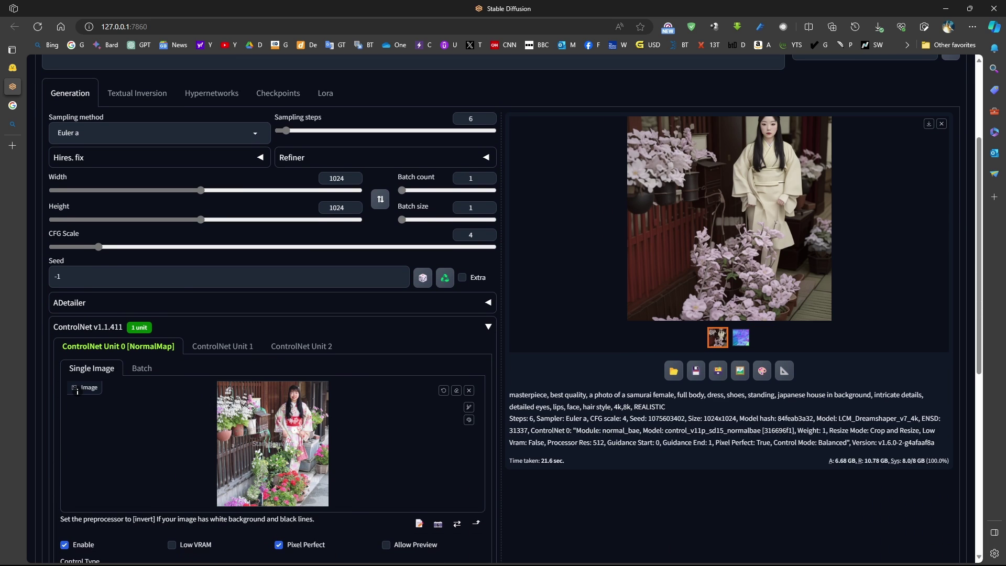
scroll(286, 430, "up", 1)
scroll(426, 443, "down", 3)
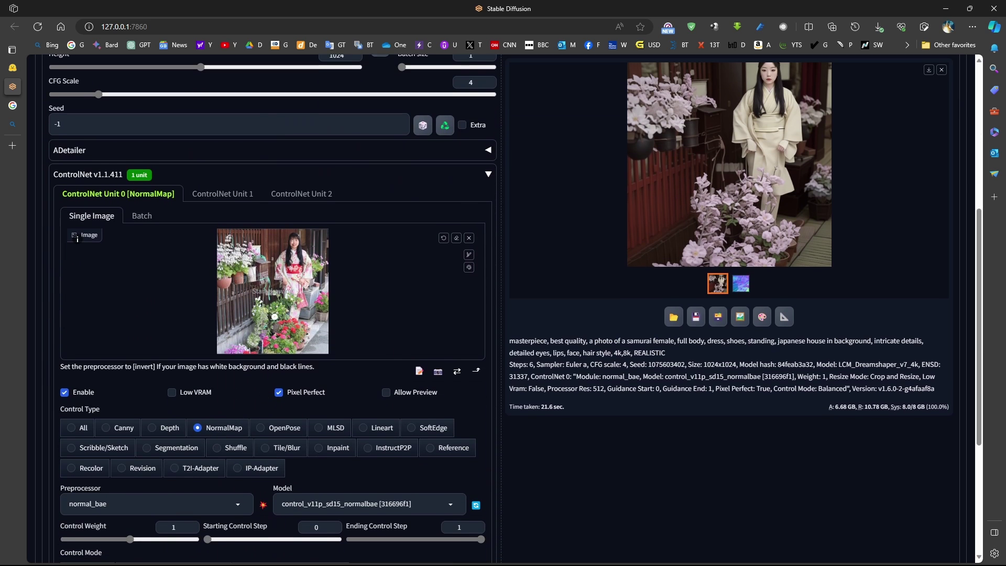
scroll(348, 326, "up", 2)
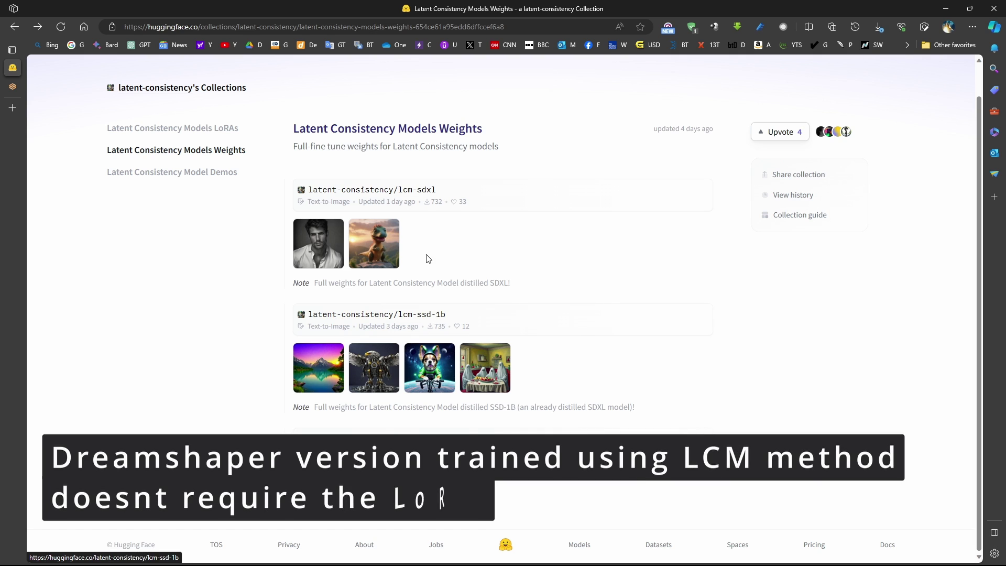
Download LCM_Dreamshaper_v7_4k.safetensors from the LCM_Dreamshaper_v7 repository's files into the local model folder.
left_click(367, 443)
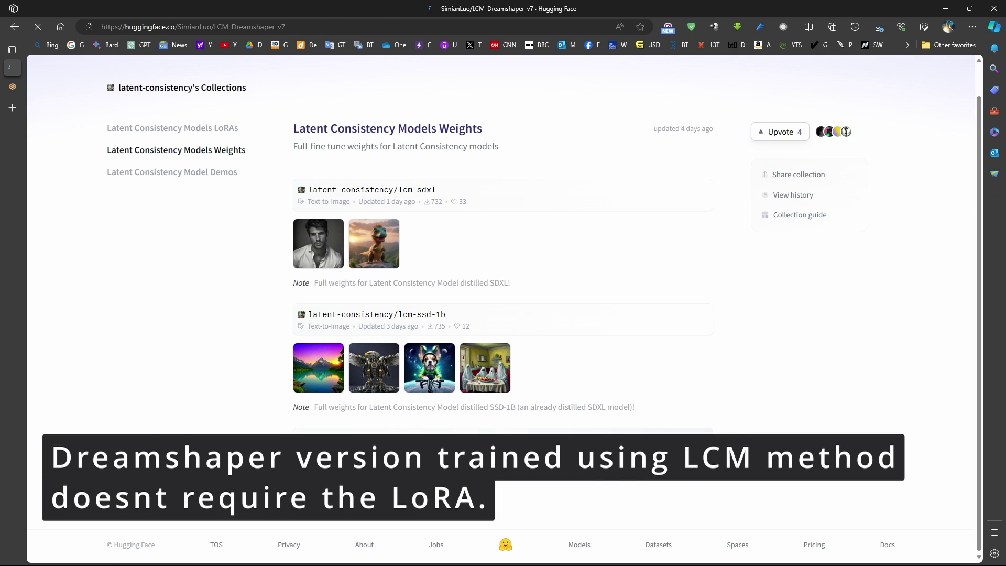
left_click(213, 169)
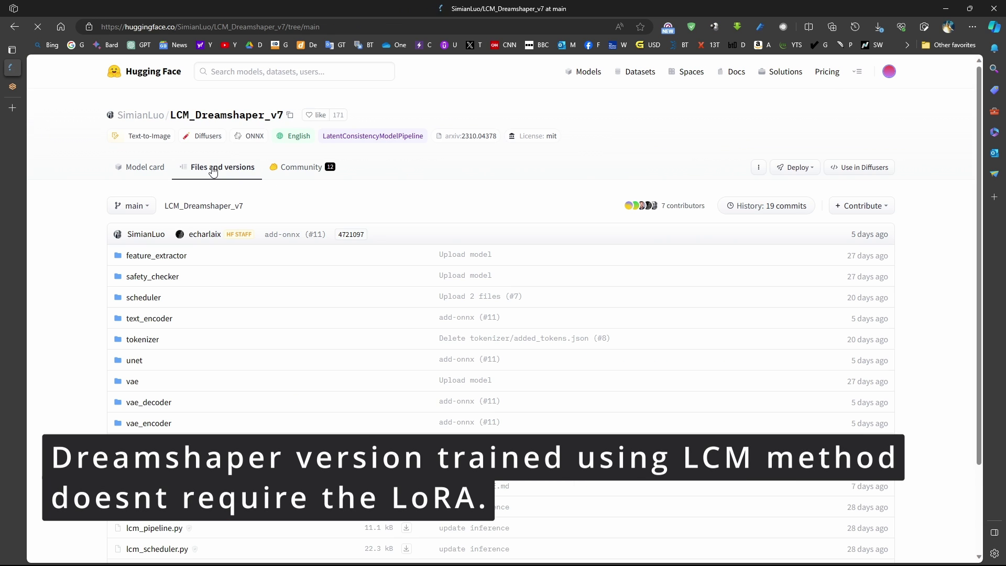
scroll(367, 378, "down", 3)
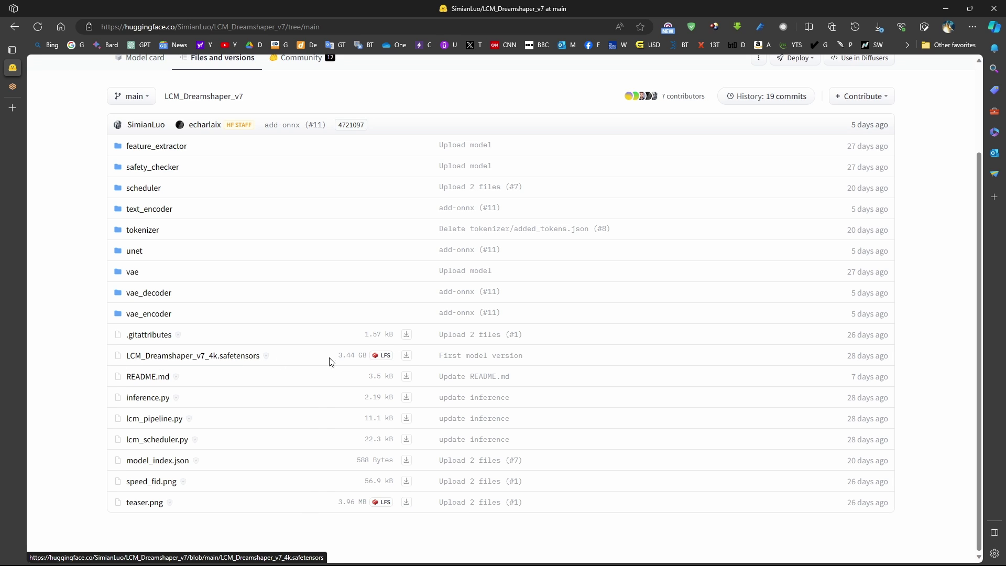
left_click(407, 357)
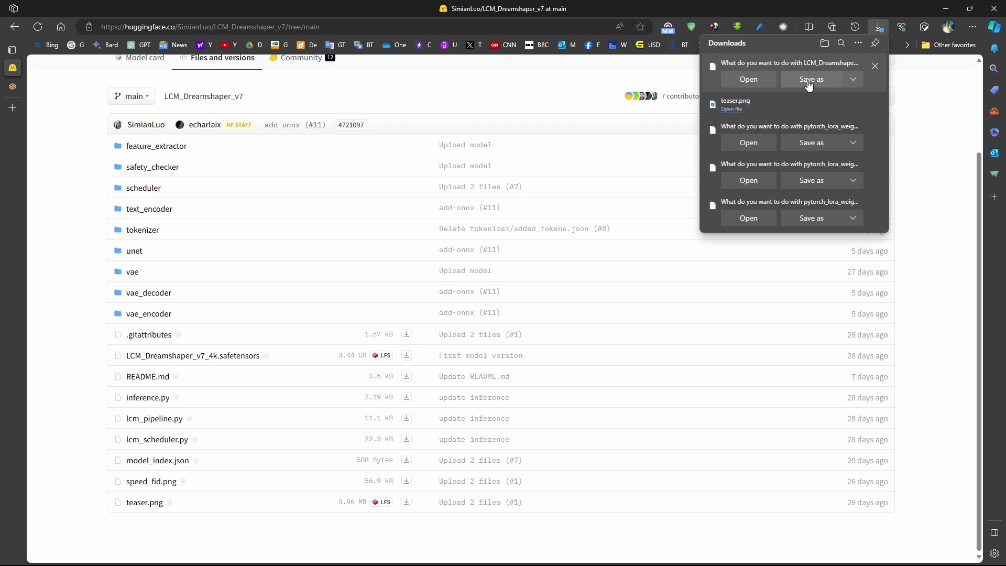
left_click(812, 79)
left_click(259, 250)
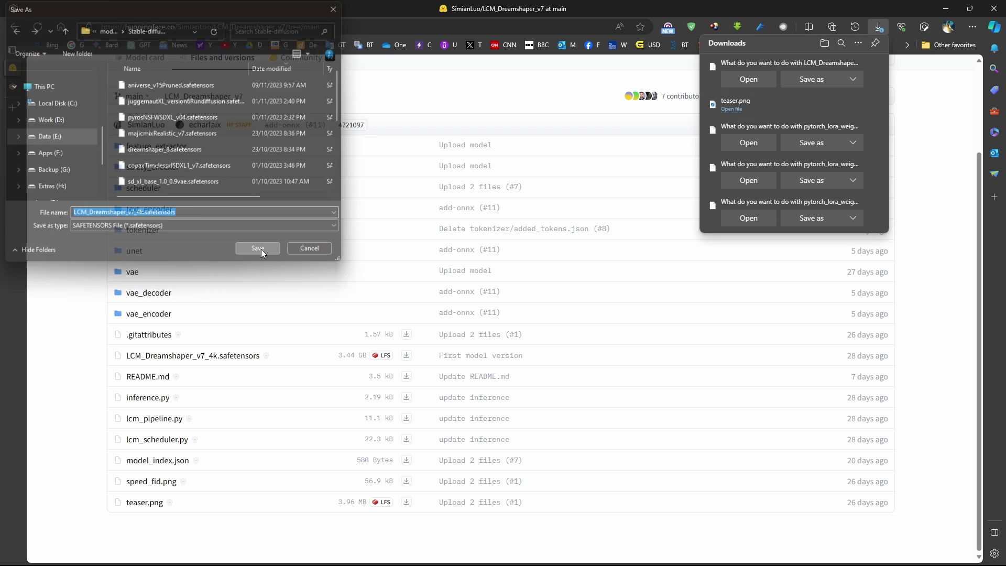